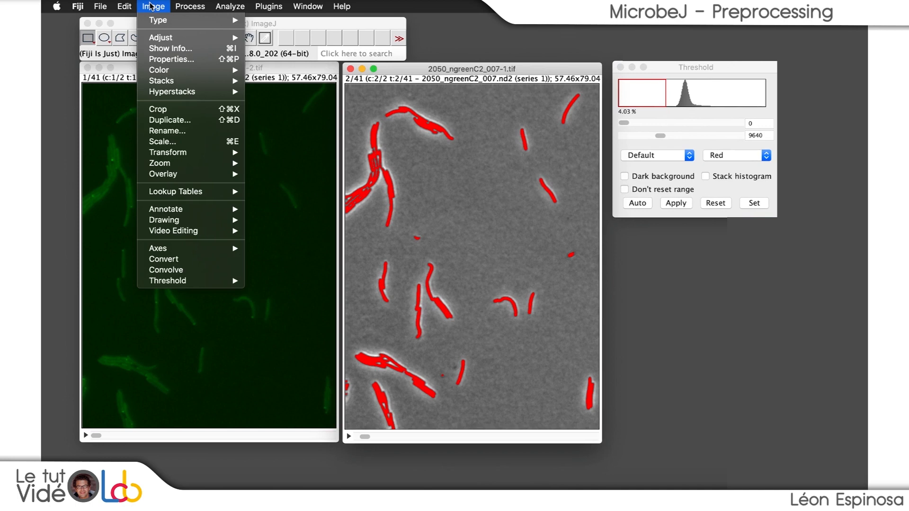
Create a selection from the thresholded cells in 2050_ngreenC2_007-1.tif and add it to the ROI Manager.
mouse_move(142, 159)
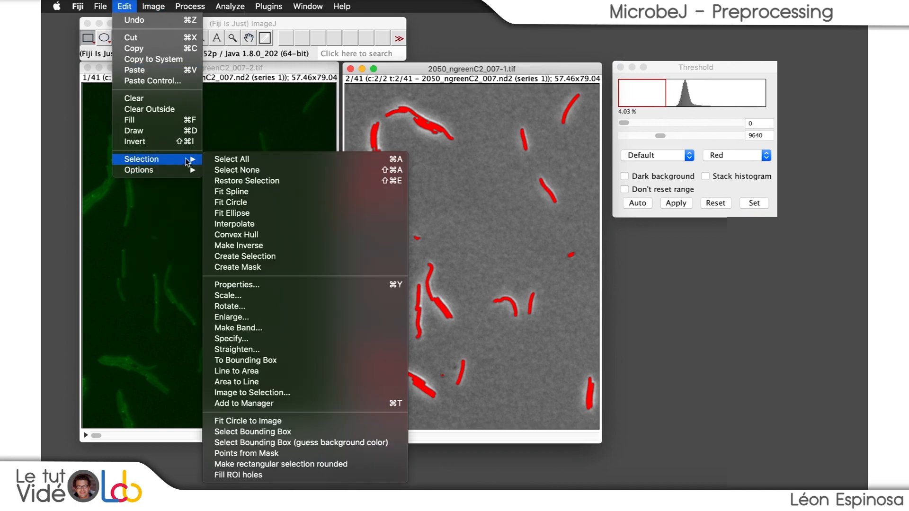
click(282, 257)
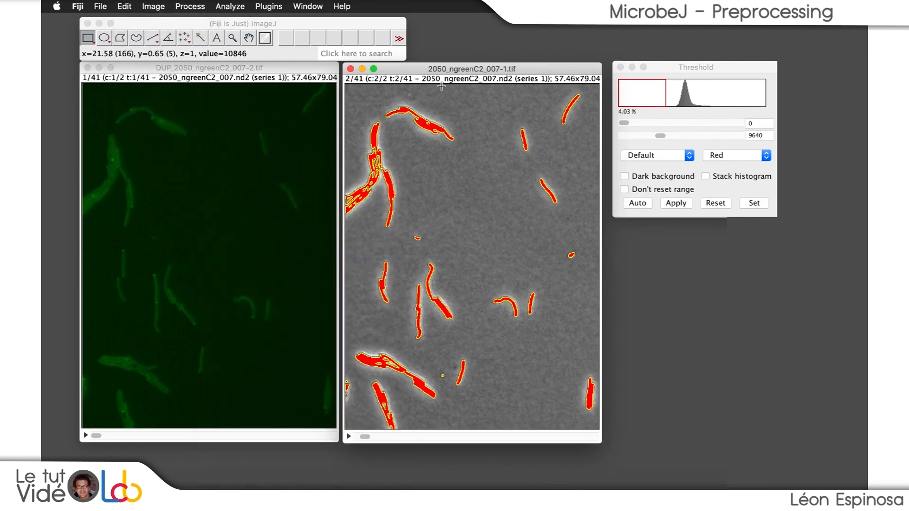
click(230, 6)
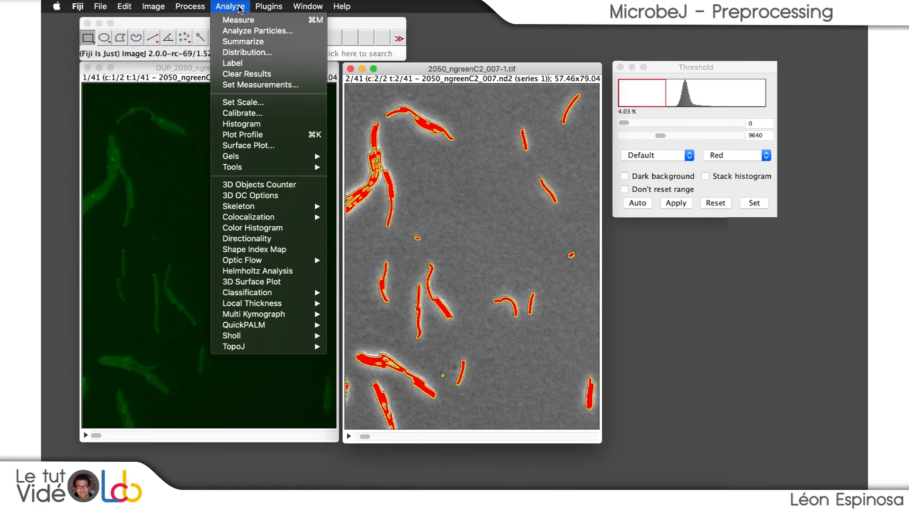
mouse_move(237, 169)
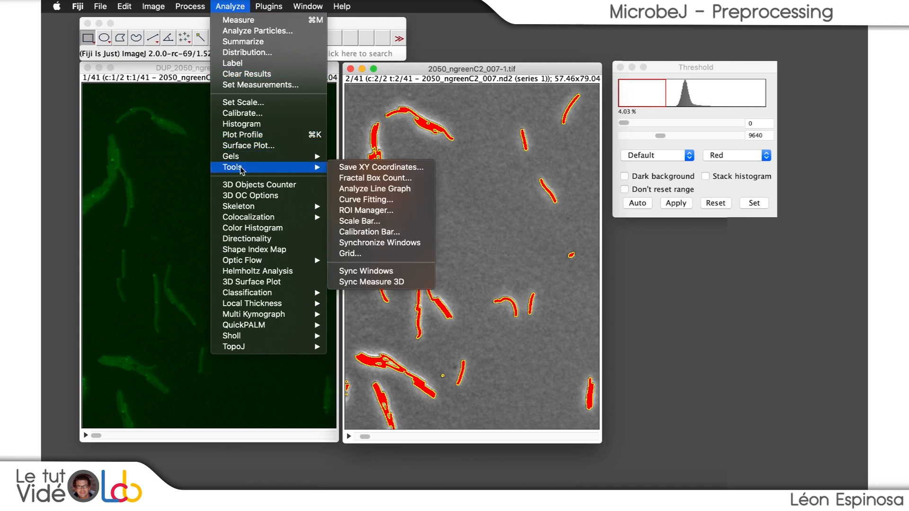
click(376, 213)
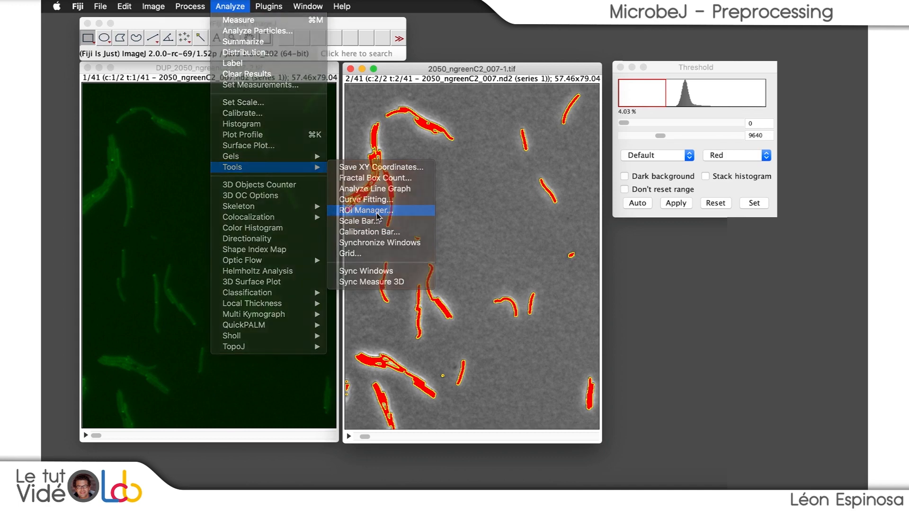
drag(560, 57, 702, 67)
click(732, 81)
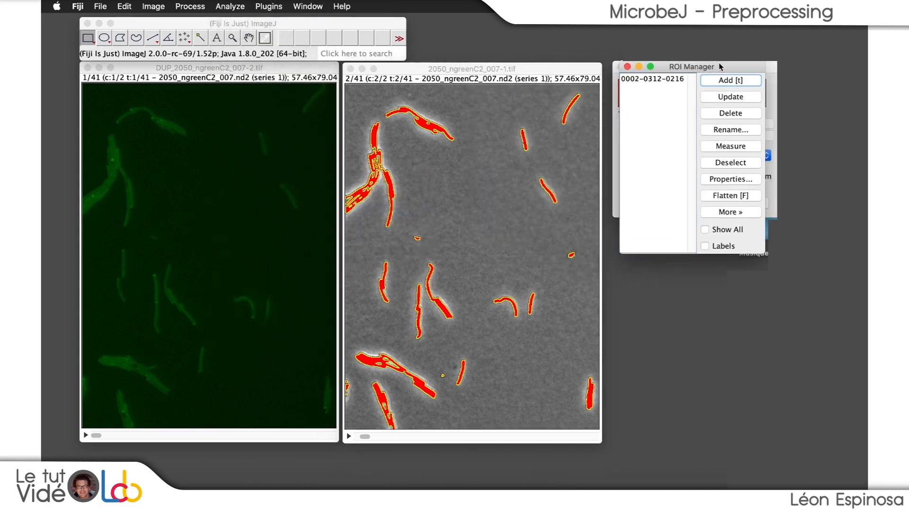
drag(720, 66, 720, 232)
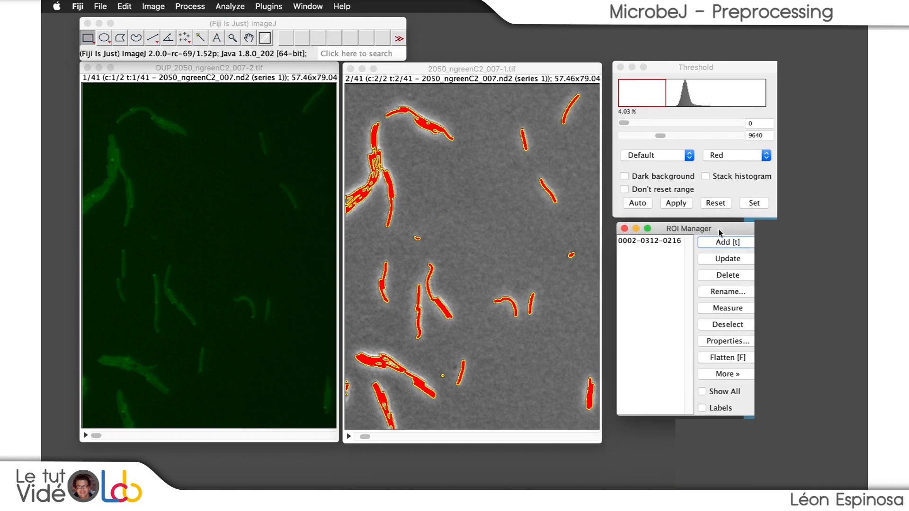
Overlay the stored ROI on the green fluorescence image DUP_2050_ngreenC2_007-2.tif.
click(293, 72)
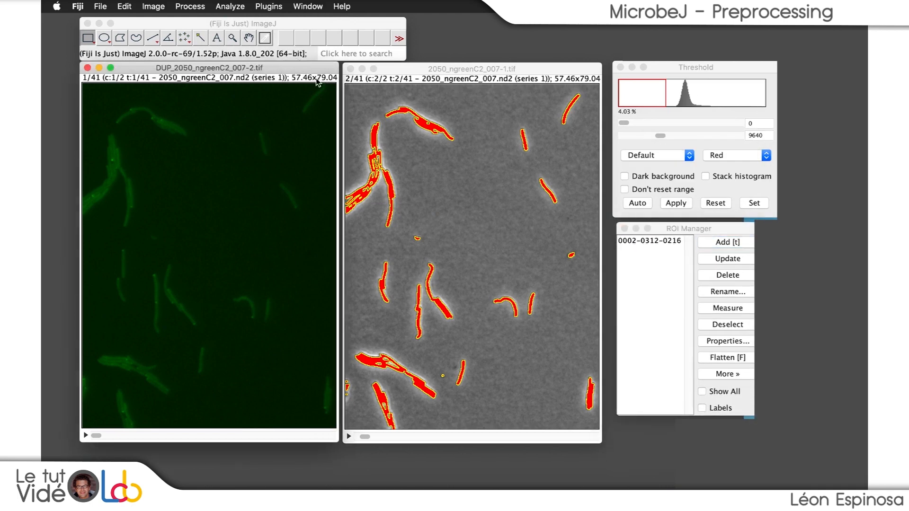
click(666, 241)
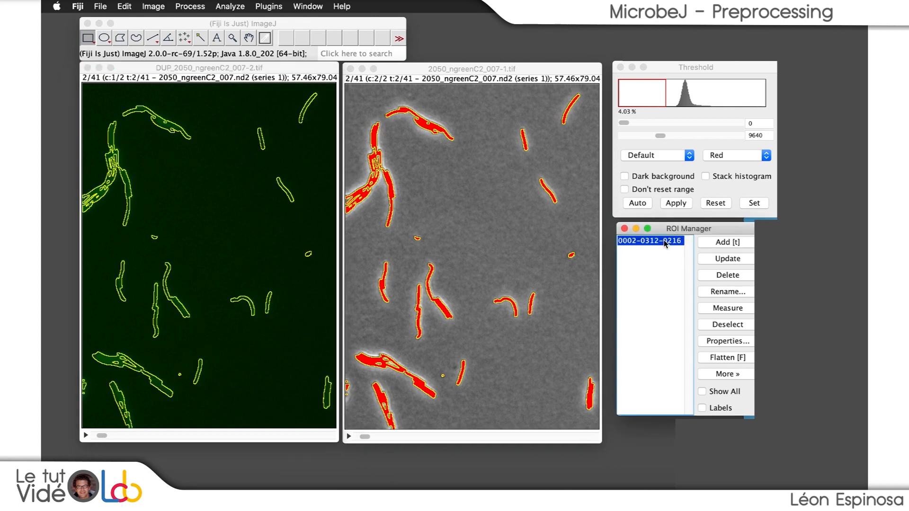
click(277, 69)
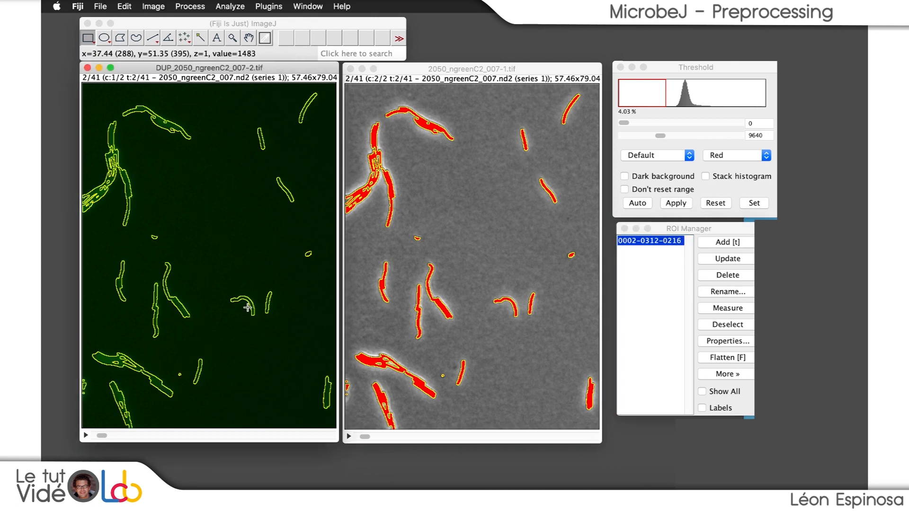
Open the Brightness/Contrast adjustment for the green fluorescence image and reset its display range.
scroll(248, 308, up, 6)
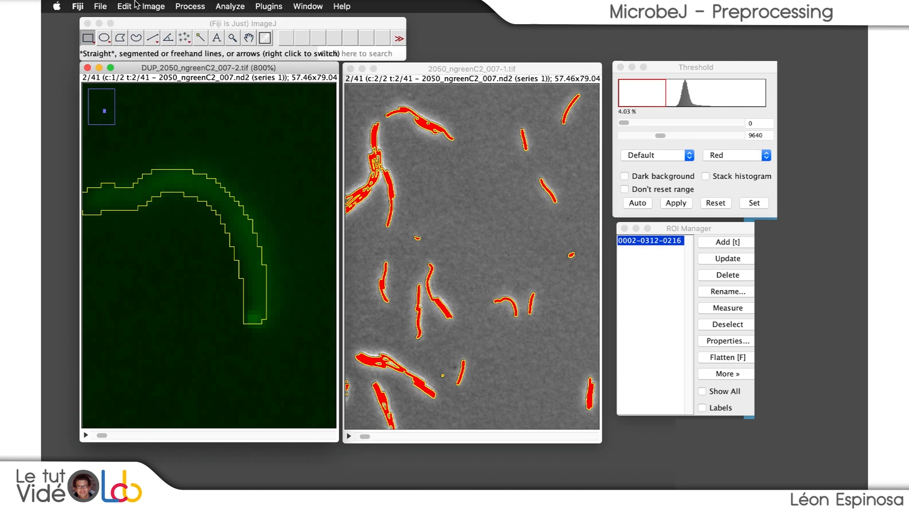
click(153, 6)
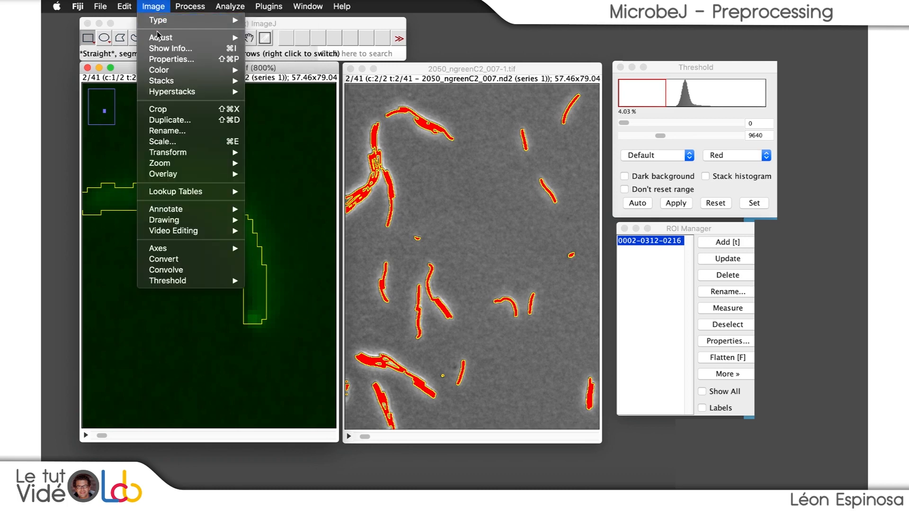
mouse_move(158, 37)
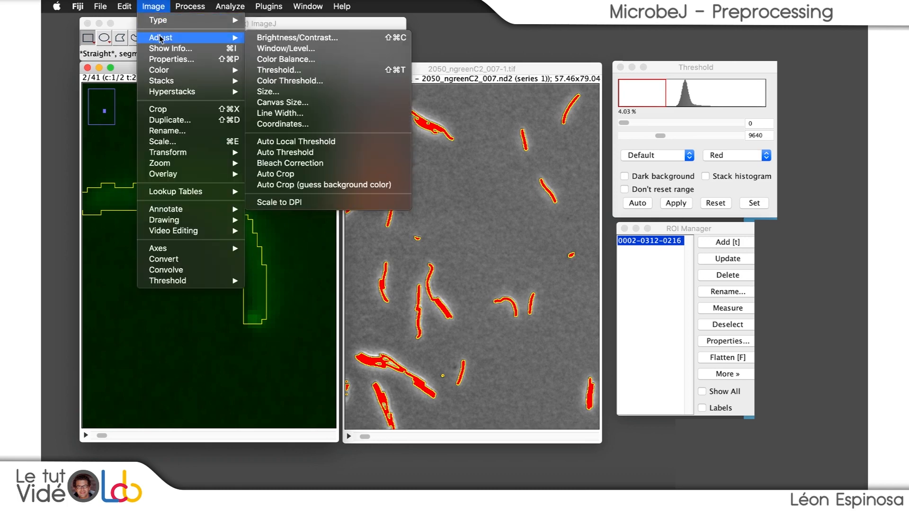
click(314, 38)
click(639, 333)
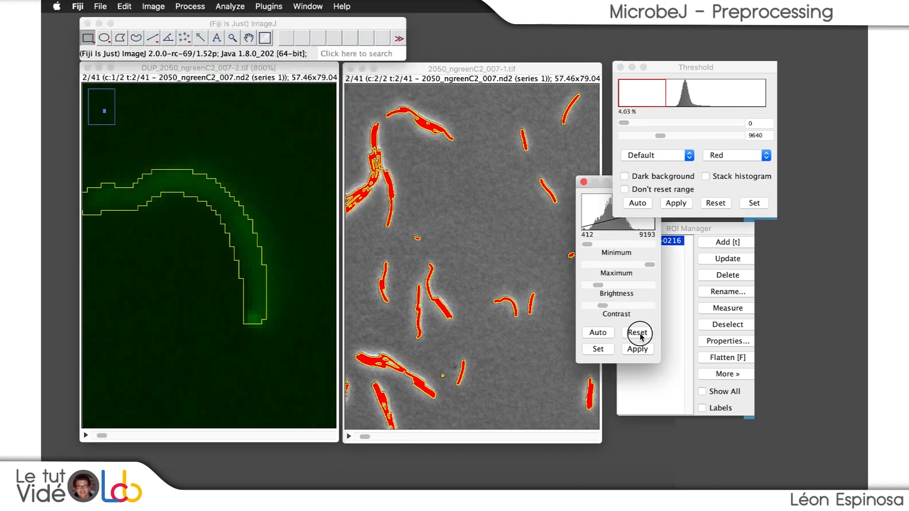
Compare the ROI outlines with the fluorescence signal on the lower straight cell and the curved cell.
click(248, 68)
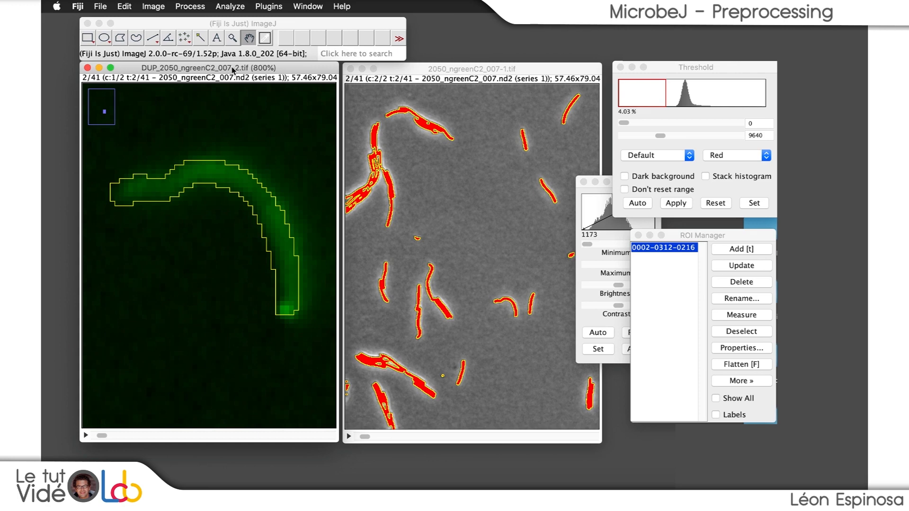
key(minus)
key(minus)
key(minus)
key(minus)
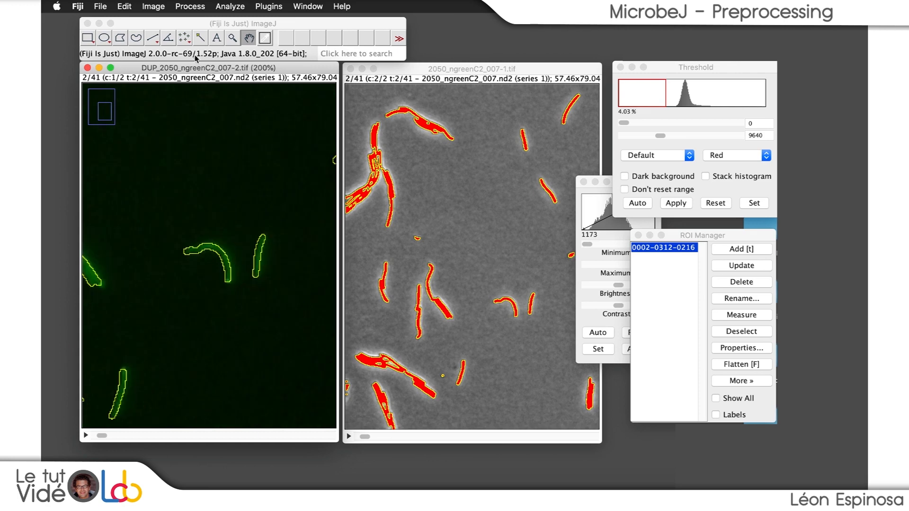
drag(152, 371, 203, 284)
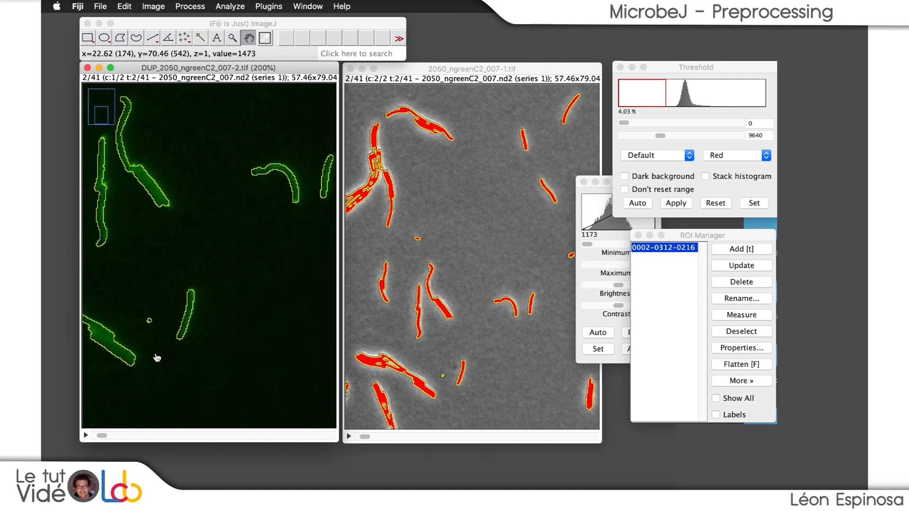
key(plus)
key(plus)
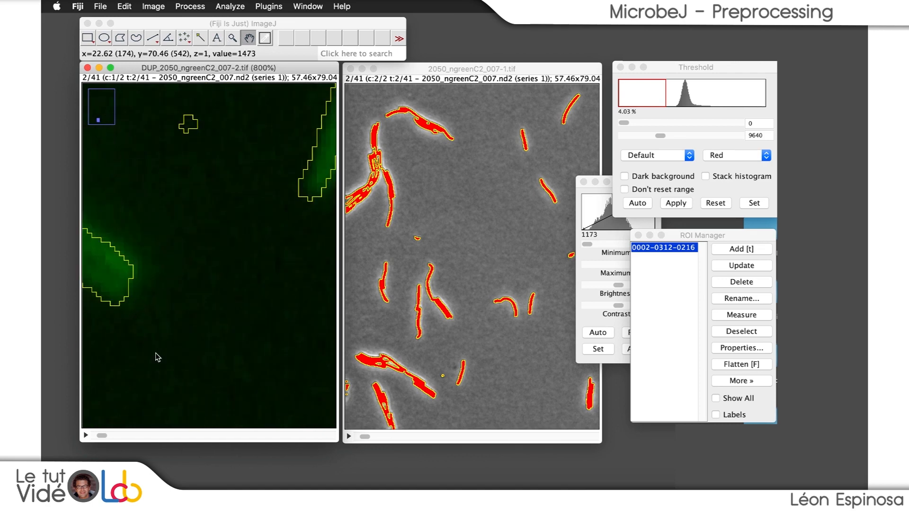
click(249, 181)
drag(248, 182, 131, 308)
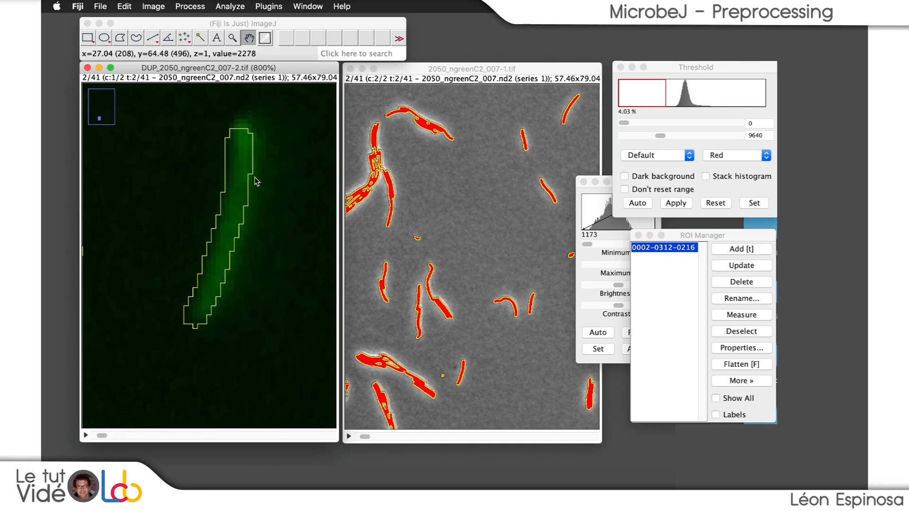
drag(303, 161, 236, 304)
drag(283, 119, 217, 334)
drag(258, 112, 146, 349)
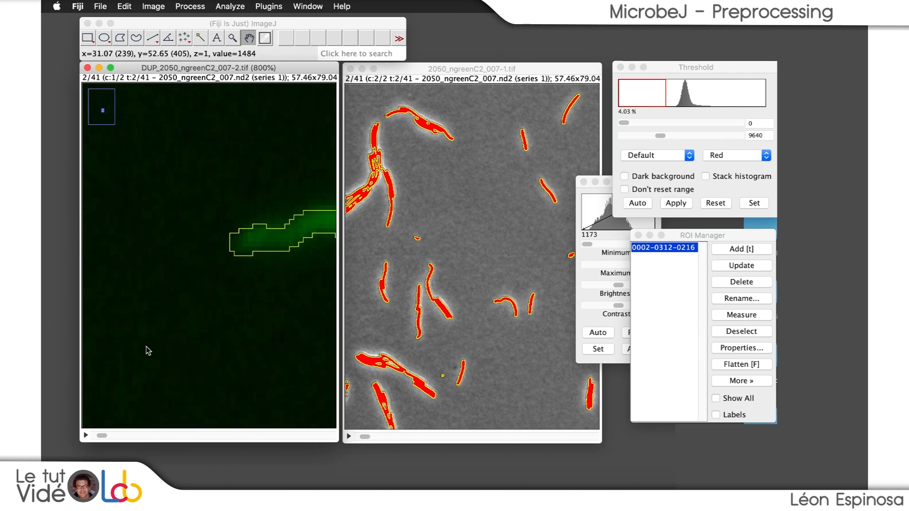
drag(278, 319, 136, 363)
drag(229, 408, 251, 321)
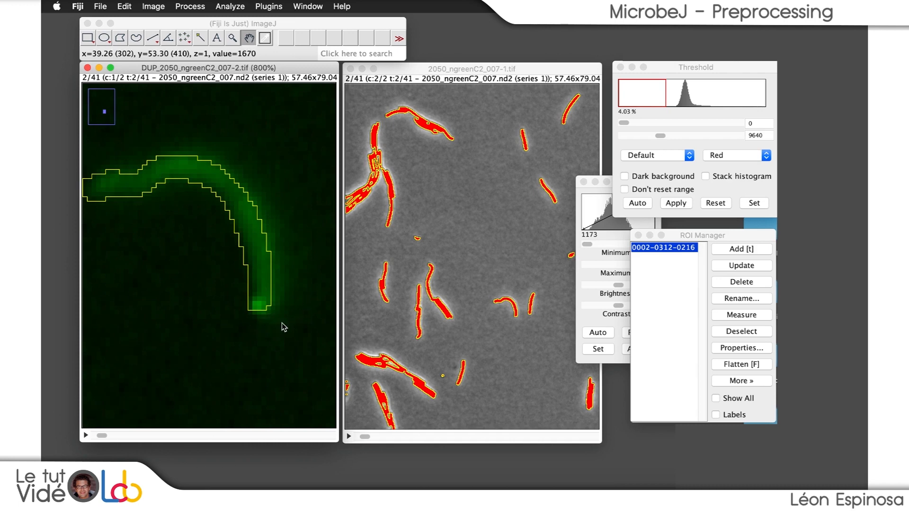
Check how the ROI outline lines up with the fluorescence of the short straight cell beside the curved one.
key(minus)
key(minus)
key(minus)
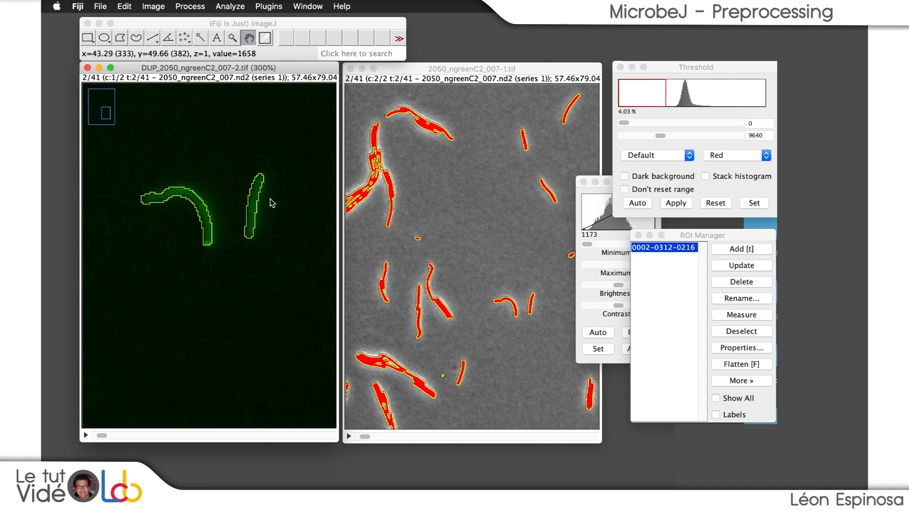
key(plus)
key(plus)
key(plus)
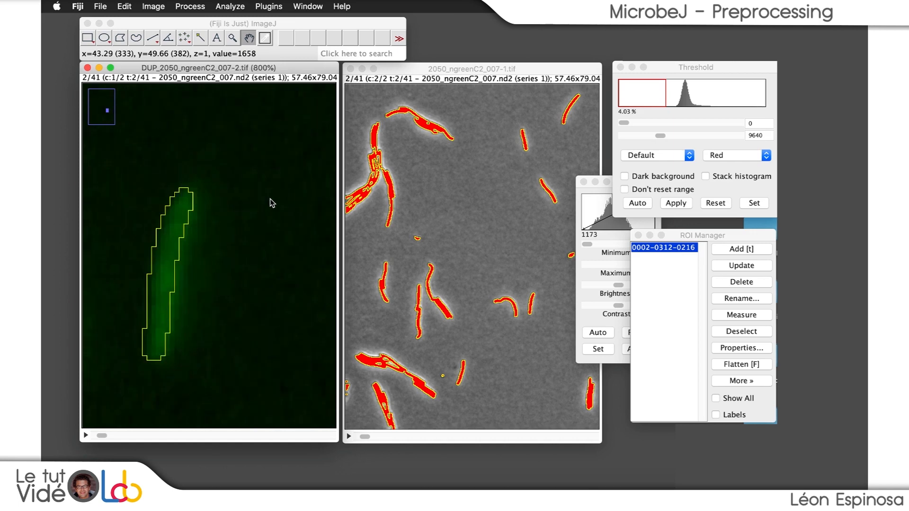
key(minus)
key(minus)
key(minus)
key(minus)
key(minus)
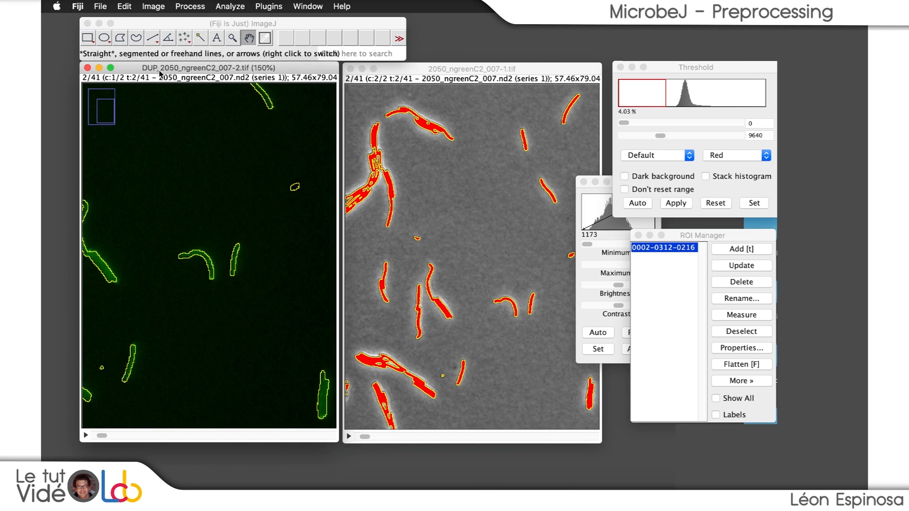
click(158, 7)
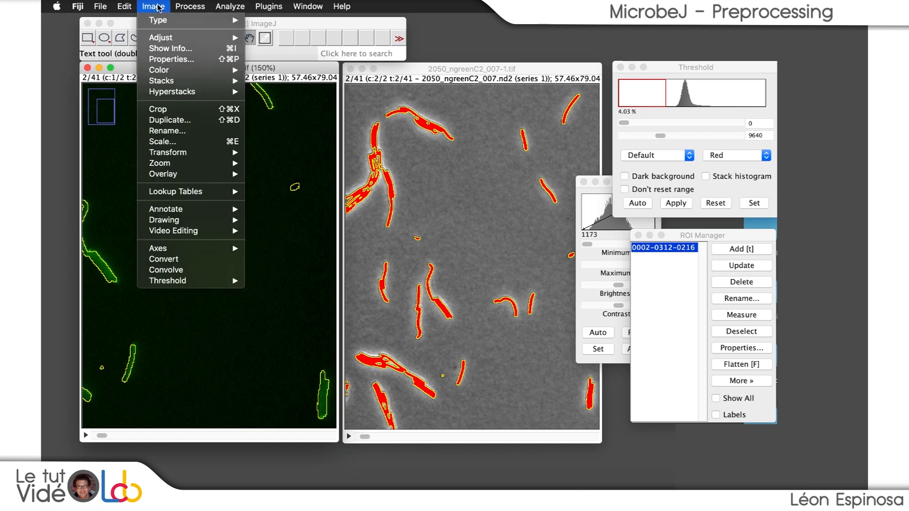
mouse_move(221, 154)
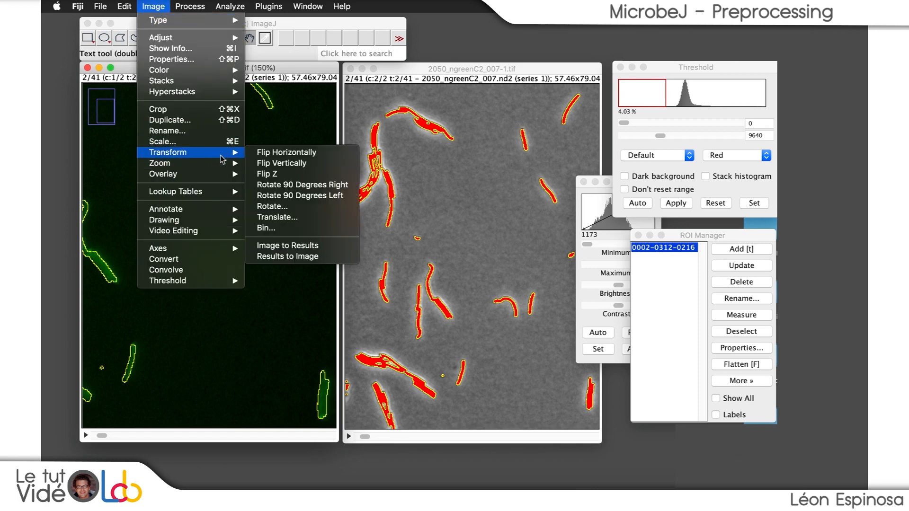
click(284, 218)
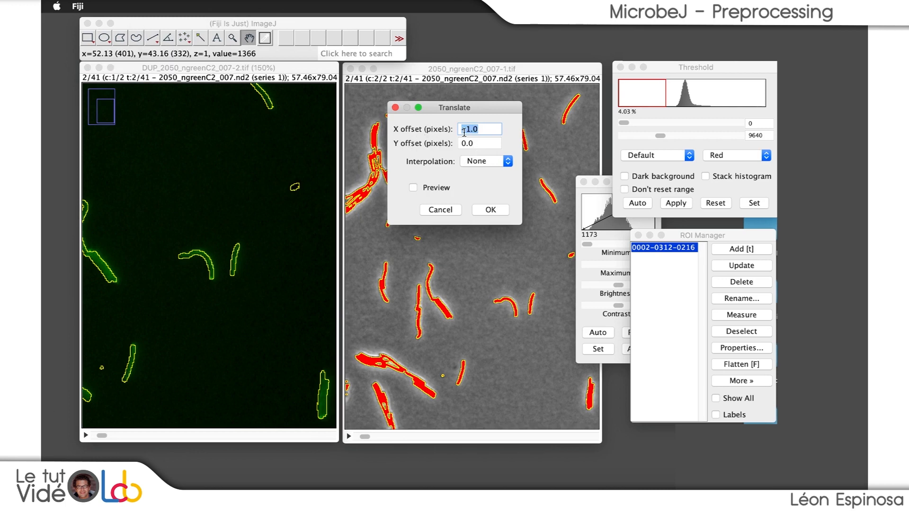
text(+)
click(480, 130)
text(1)
click(425, 190)
click(413, 188)
click(443, 210)
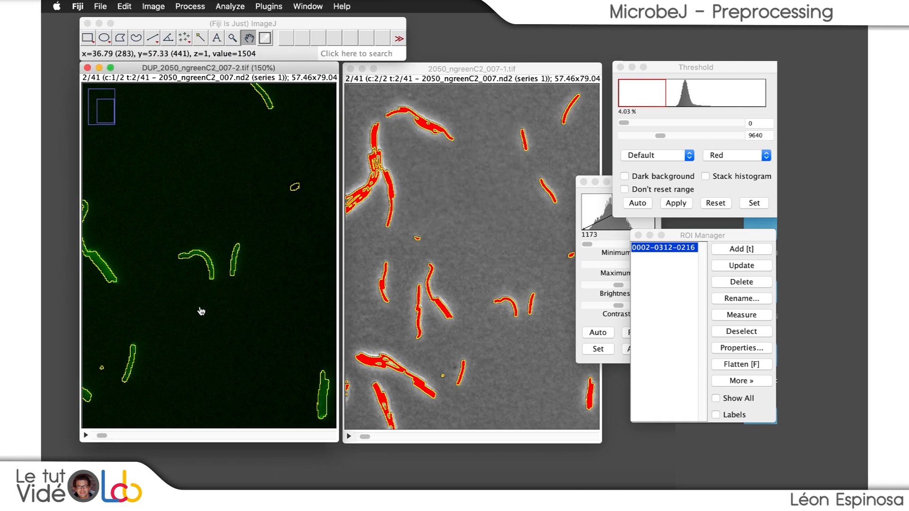
Preview the shift on the curved cell and translate all 41 fluorescence images by X -1.0 and Y 0.0 pixels without interpolation.
key(plus)
key(plus)
key(plus)
key(plus)
drag(200, 307, 228, 189)
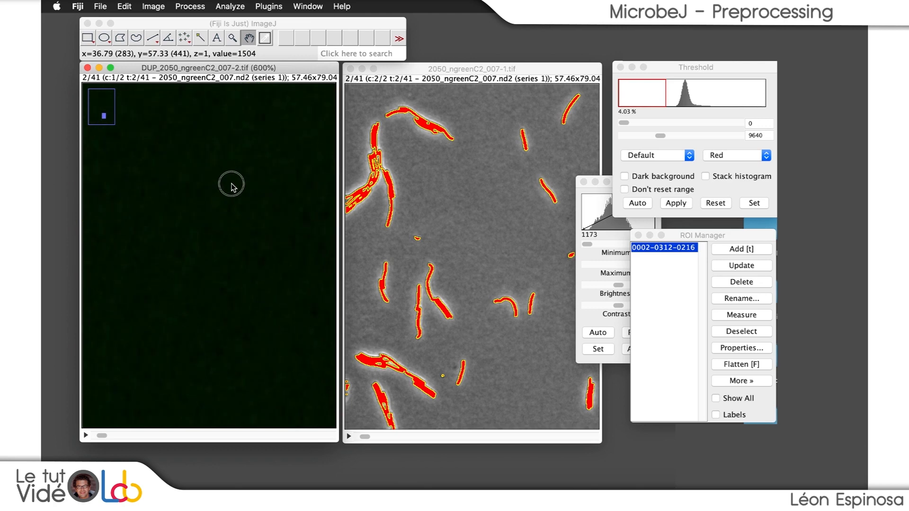
drag(229, 252, 178, 416)
drag(176, 230, 160, 261)
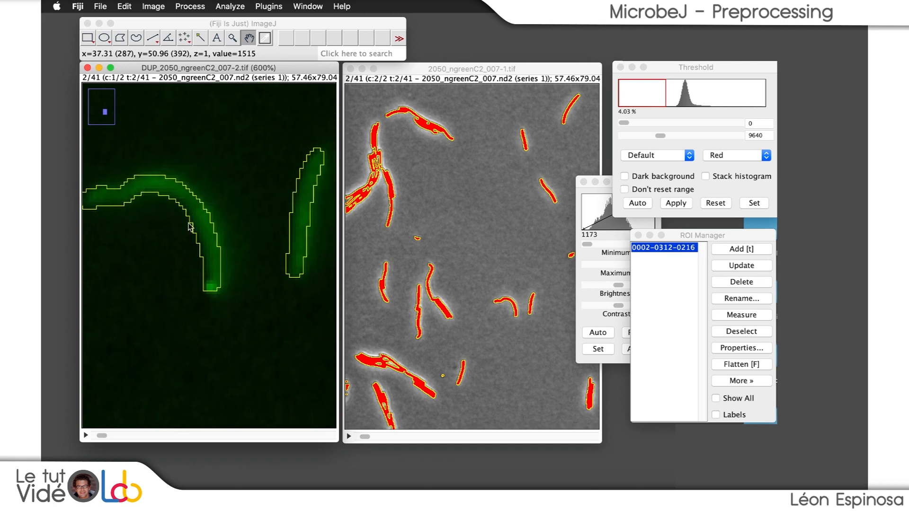
click(187, 6)
mouse_move(153, 6)
mouse_move(198, 74)
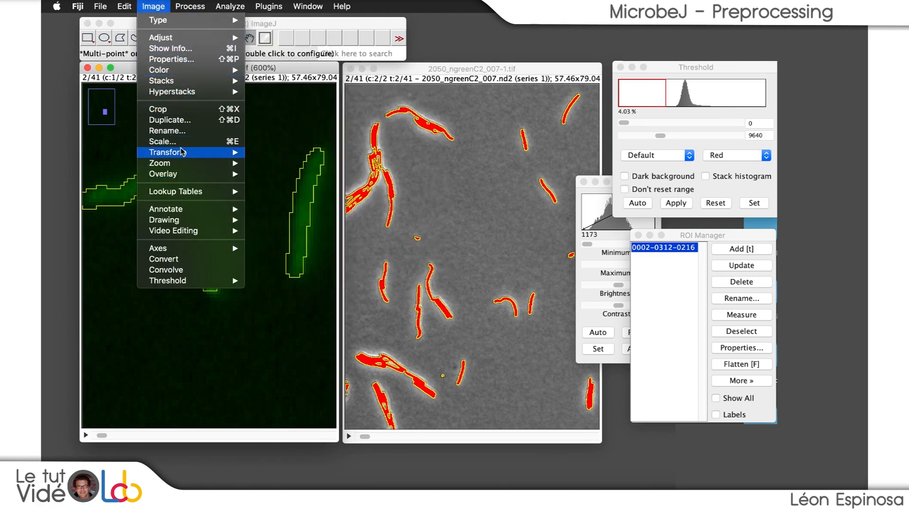
mouse_move(181, 151)
click(302, 220)
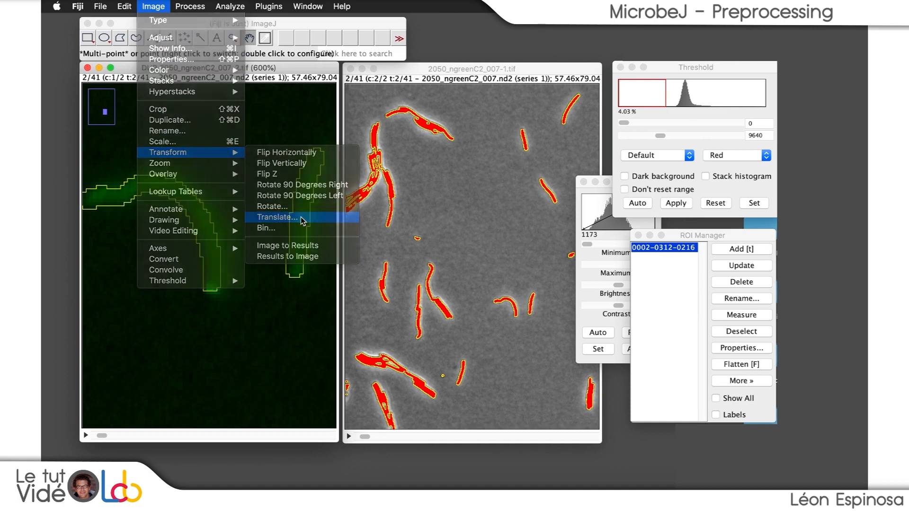
click(430, 187)
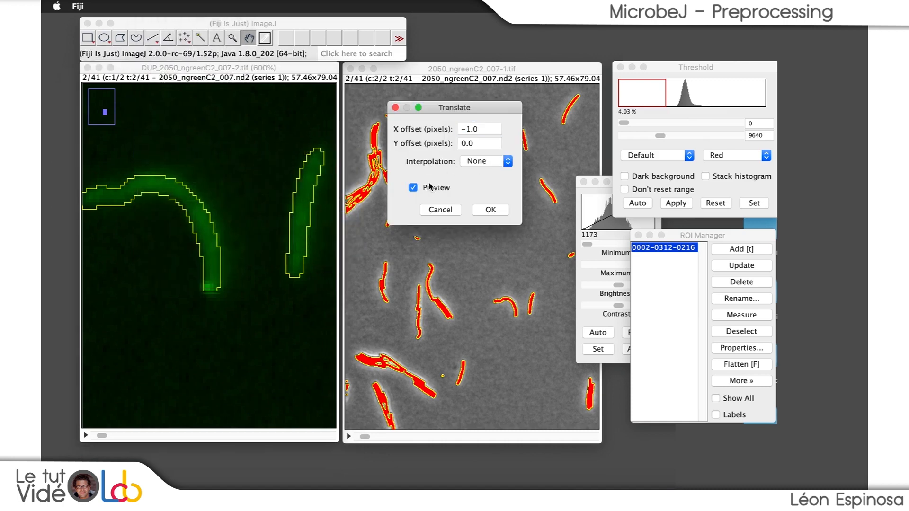
click(431, 186)
click(430, 187)
click(430, 187)
click(430, 187)
click(496, 212)
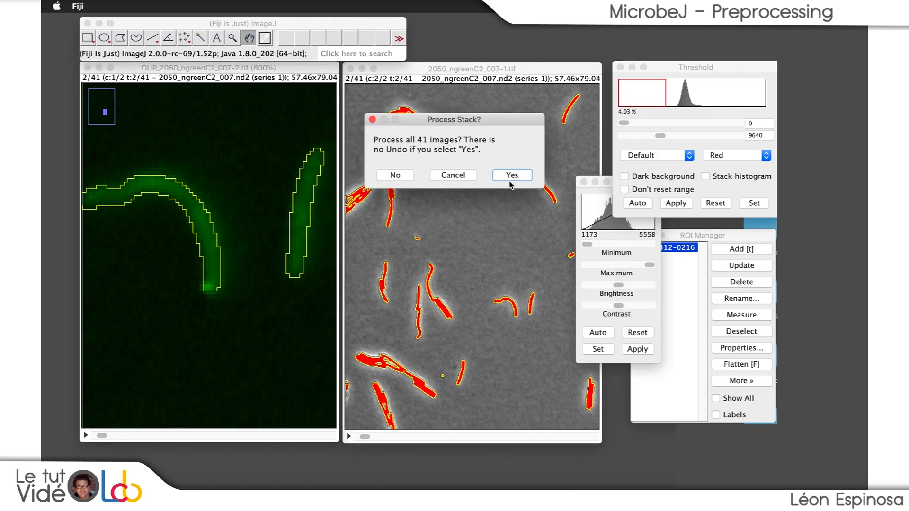
click(512, 176)
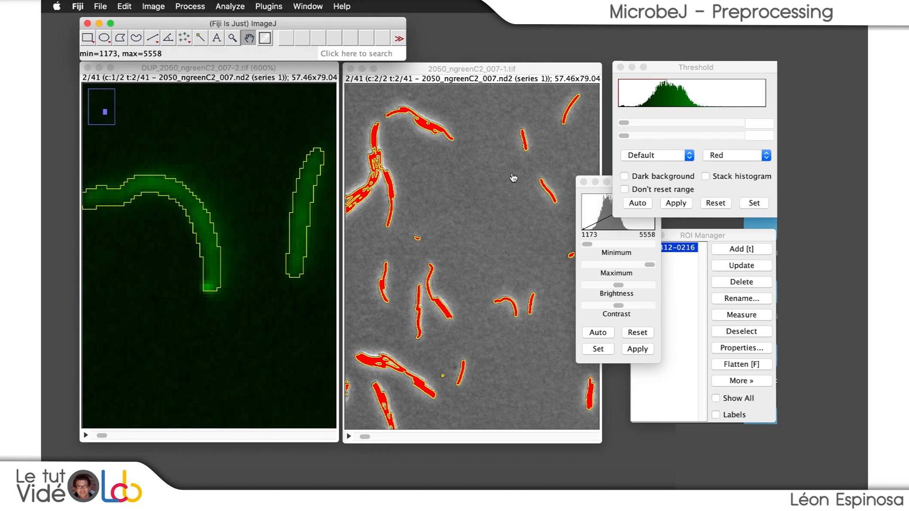
Reset the threshold on the phase-contrast stack and remove the ROI outlines from both the phase-contrast and green fluorescence images.
click(261, 72)
click(717, 206)
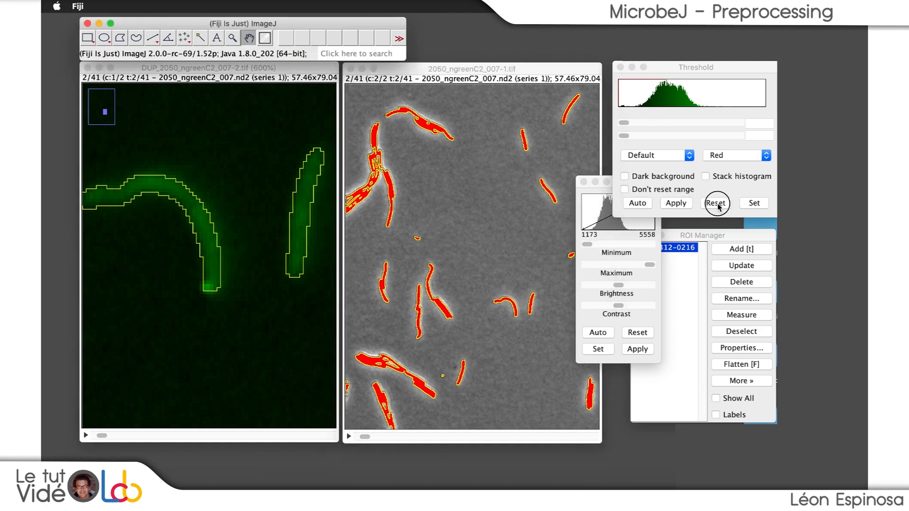
click(511, 191)
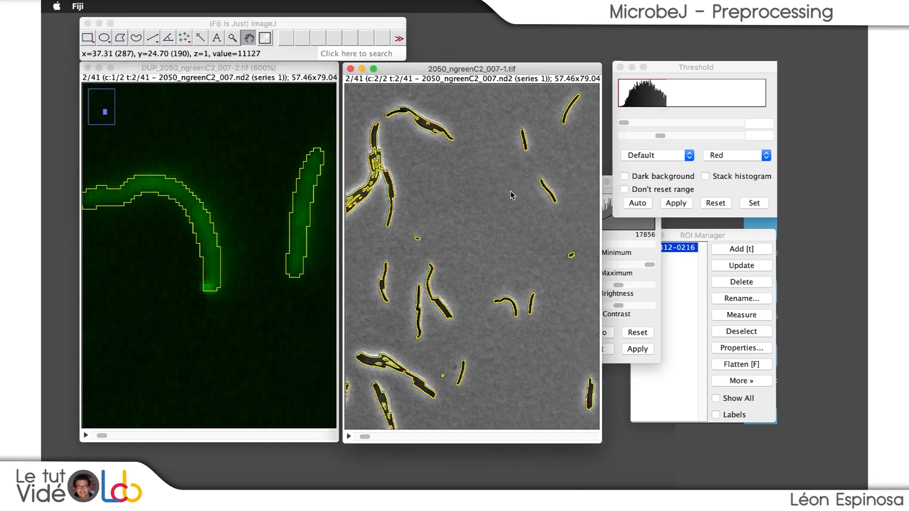
click(88, 38)
click(453, 188)
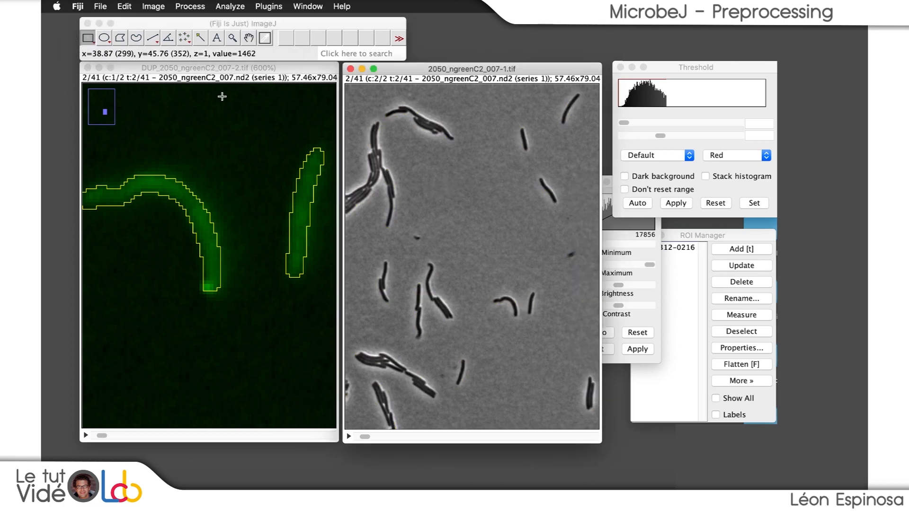
click(223, 122)
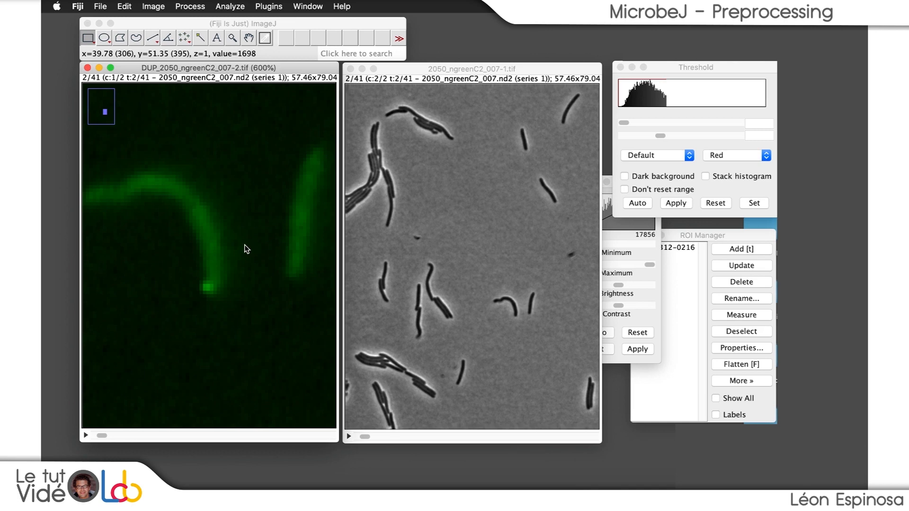
Duplicate the shifted green fluorescence stack for slices 1-41 and move the copy away from the original.
click(153, 6)
mouse_move(183, 163)
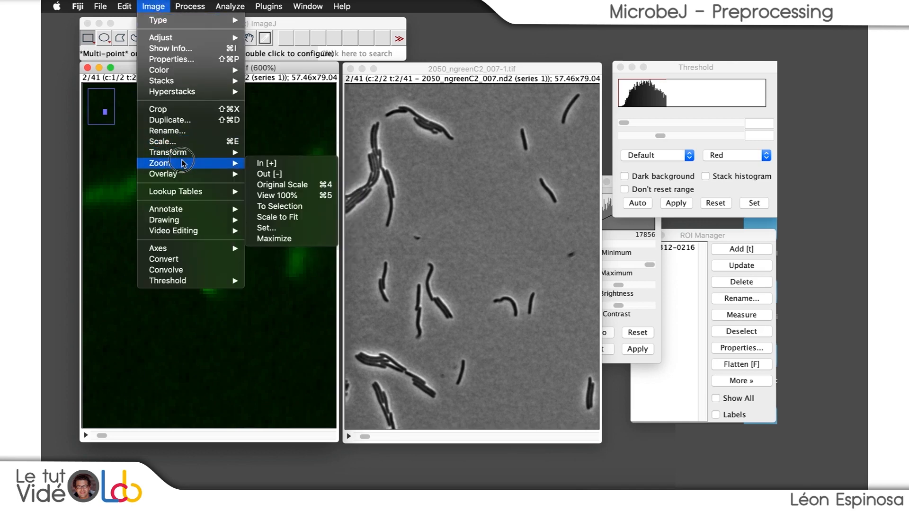
click(170, 120)
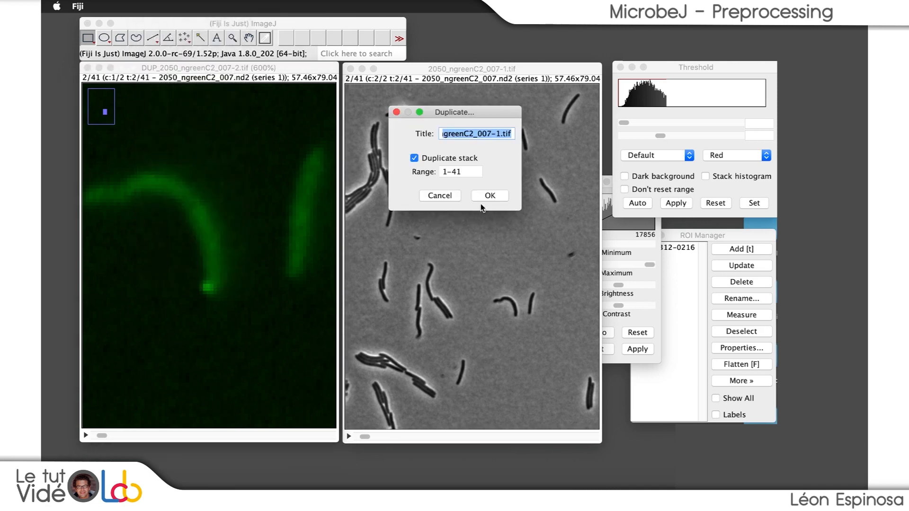
click(499, 199)
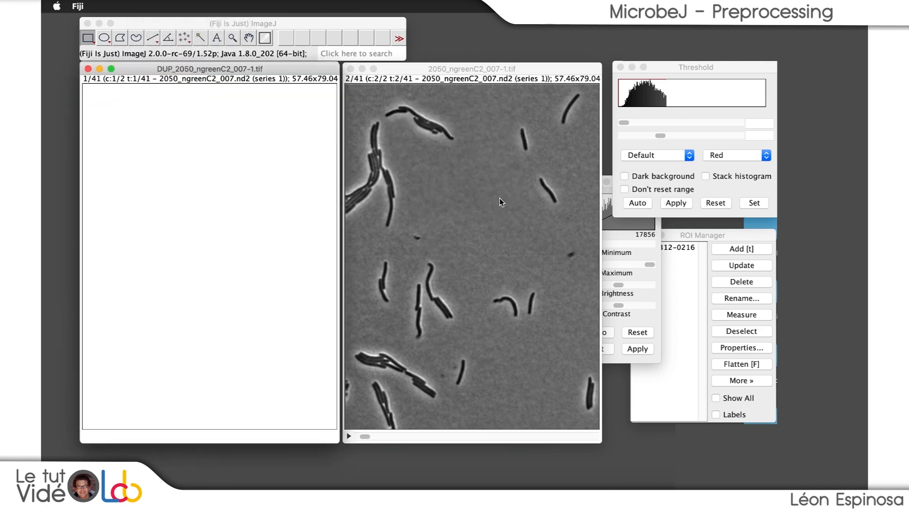
drag(285, 71, 496, 77)
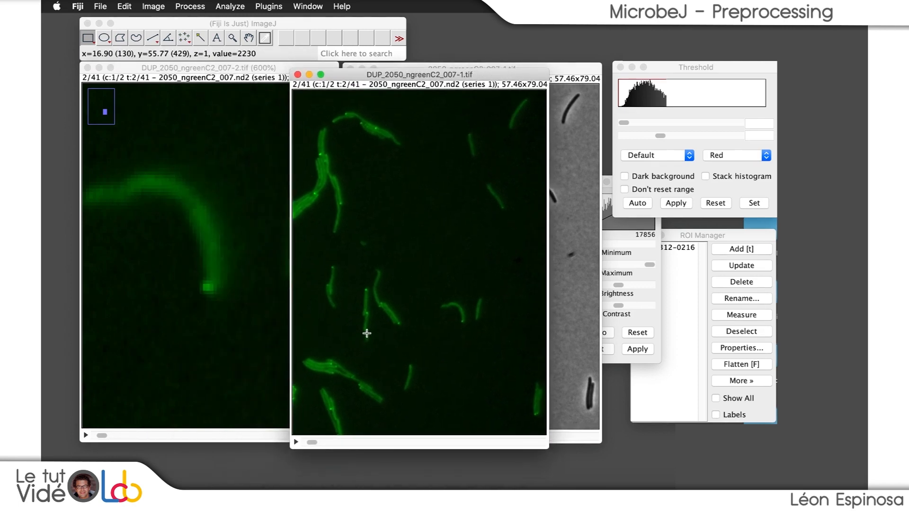
Examine the fluorescent foci along the central straight and branching cells in the duplicated green stack at 300% zoom.
key(plus)
key(plus)
key(plus)
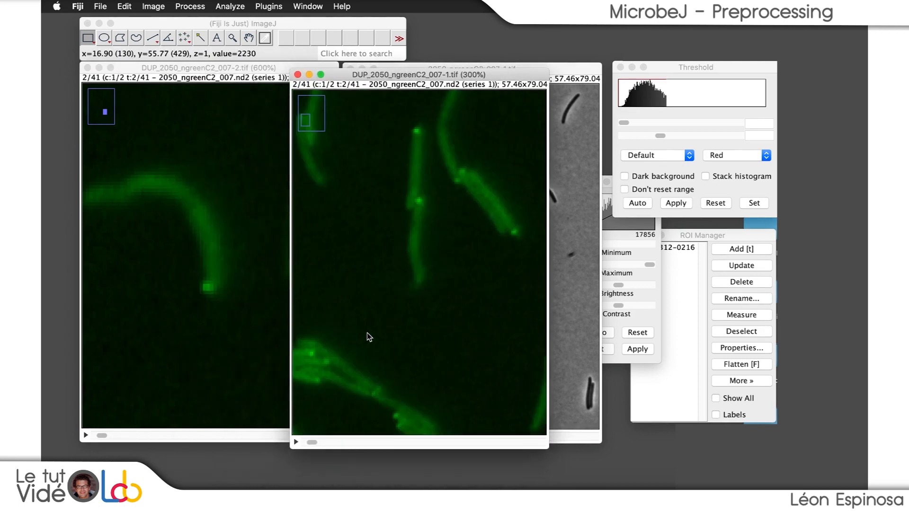
drag(486, 160, 478, 194)
click(443, 195)
click(249, 38)
drag(422, 112, 366, 190)
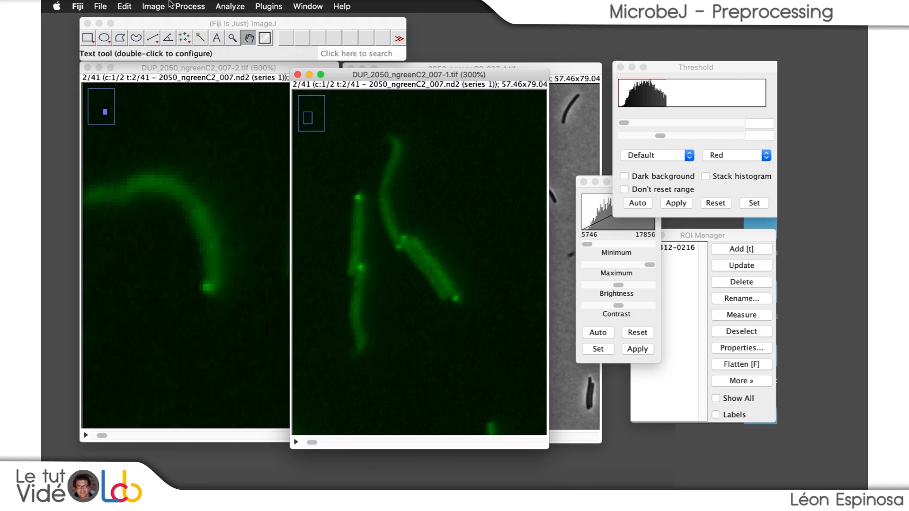
Open the FFT Bandpass Filter for the duplicated stack and filter large structures down to 5 and small structures up to 0 pixels.
click(161, 5)
mouse_move(188, 6)
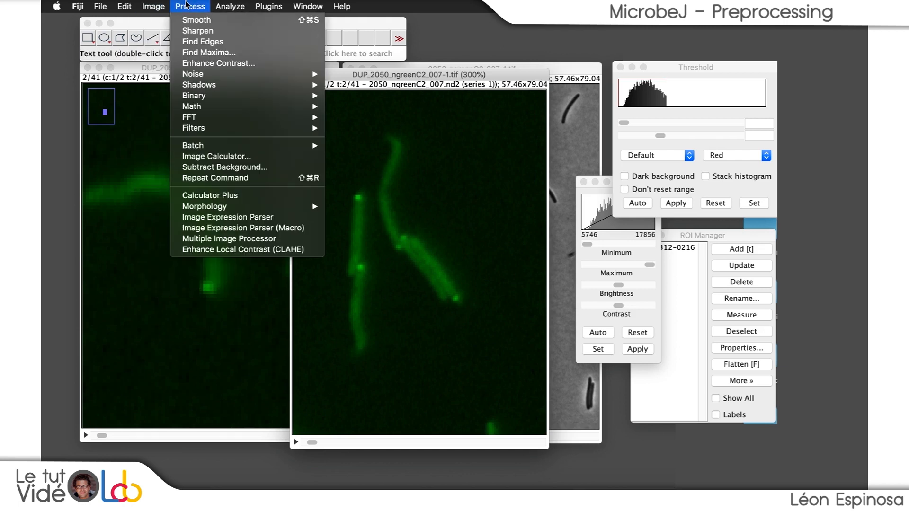
mouse_move(196, 131)
mouse_move(231, 120)
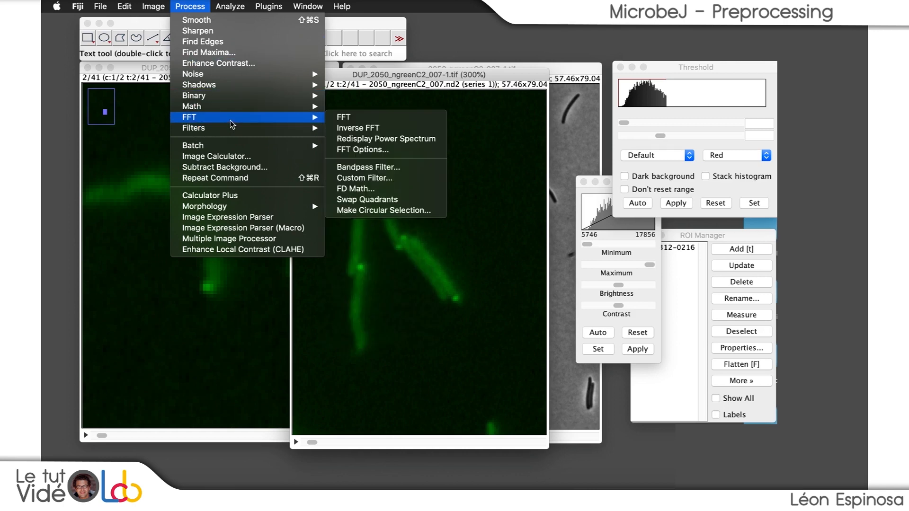
click(400, 167)
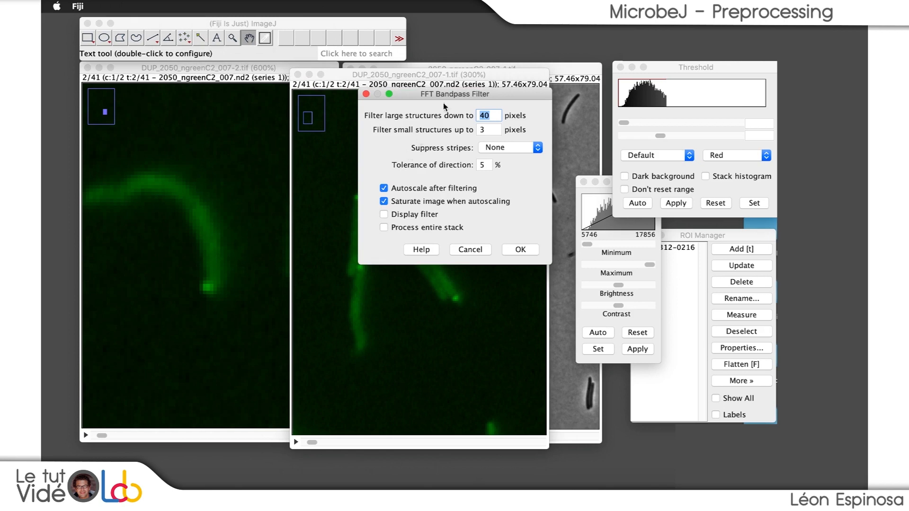
drag(454, 96, 190, 80)
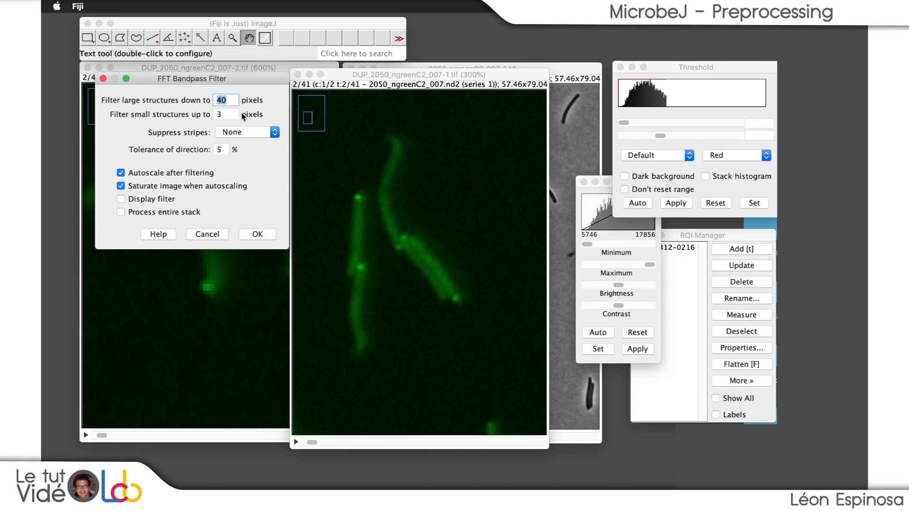
text(5)
click(231, 113)
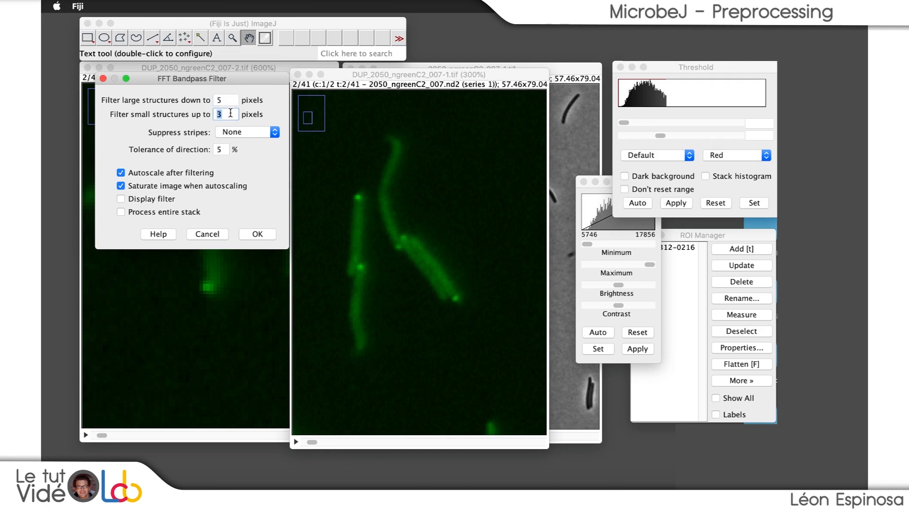
text(0)
Disable autoscaling and saturation for the bandpass filter, include the entire stack, and apply it.
click(152, 175)
click(129, 184)
click(121, 212)
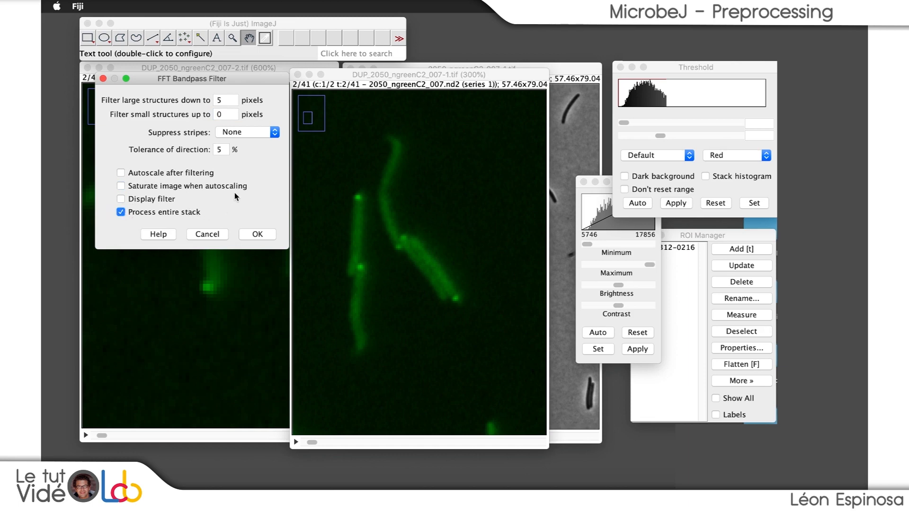
click(257, 235)
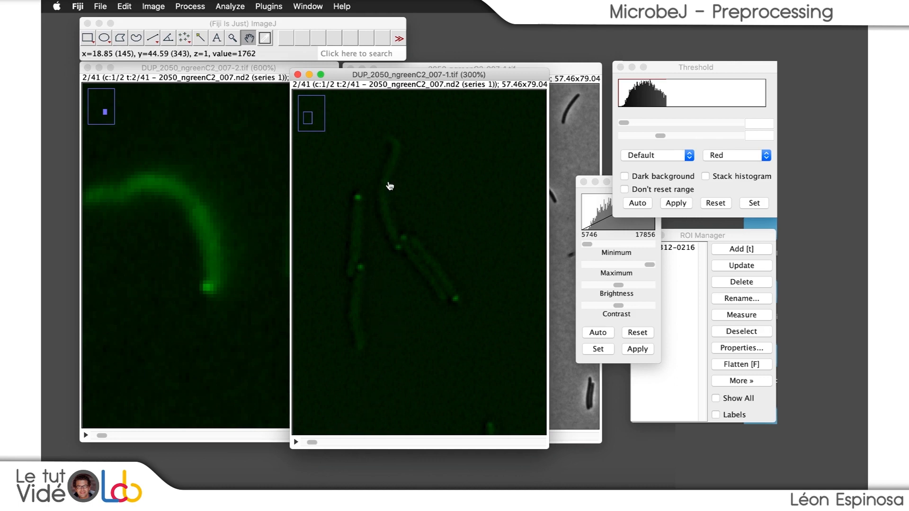
Try automatic contrast on the filtered stack, then reset its display range and raise the minimum to 1447.
click(599, 232)
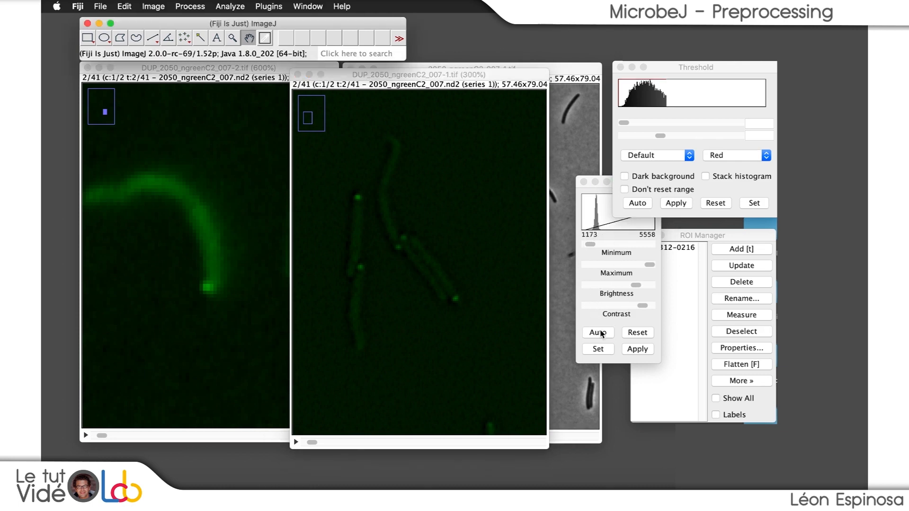
click(599, 333)
click(637, 333)
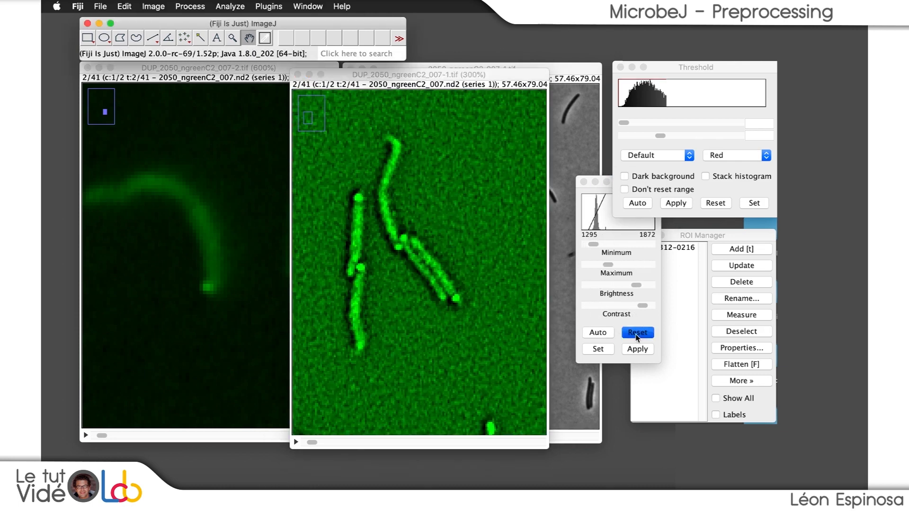
drag(587, 245, 597, 246)
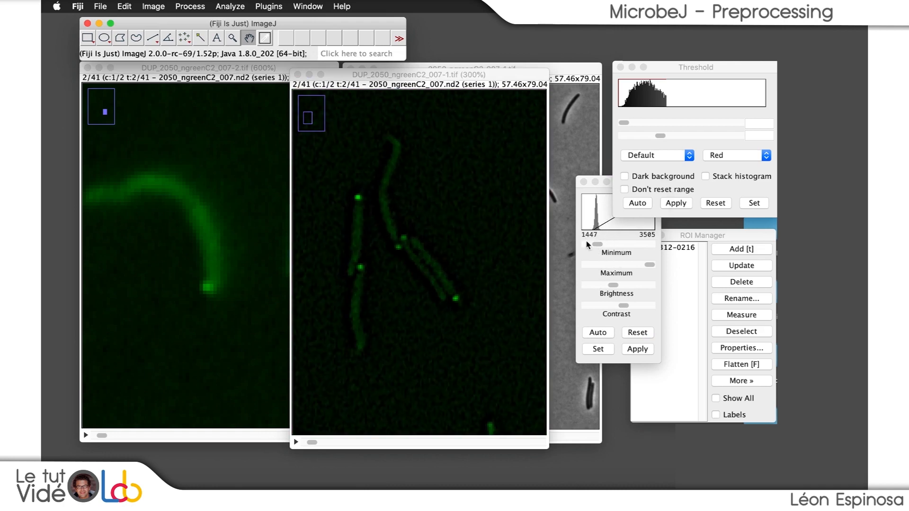
Review the full field of the filtered green stack and return it to the first time frame.
click(424, 81)
key(minus)
key(minus)
key(minus)
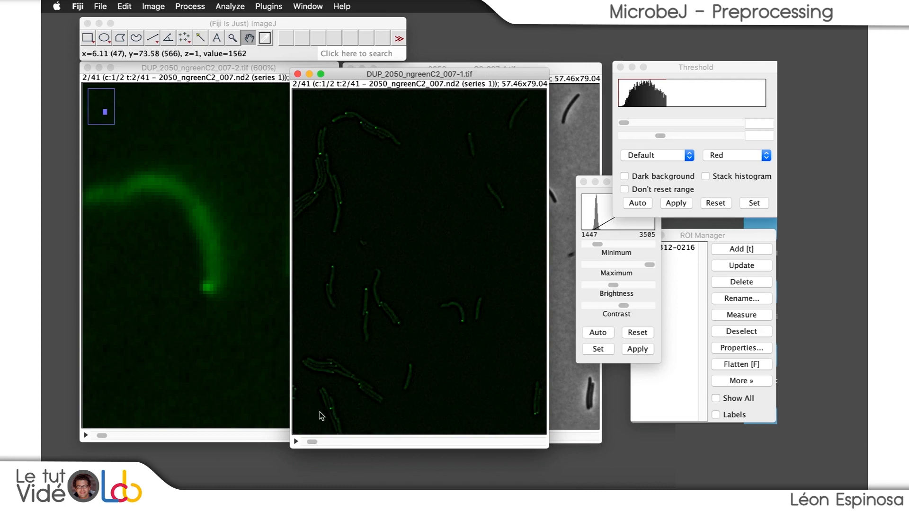
drag(313, 441, 296, 420)
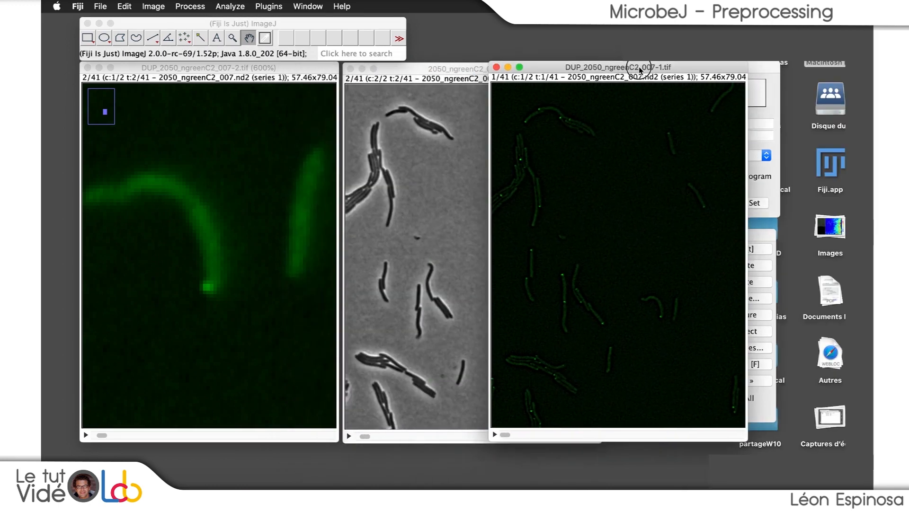
Arrange the image windows side by side in the order phase-contrast, shifted green, and filtered green stack.
drag(641, 66, 719, 72)
drag(260, 69, 630, 81)
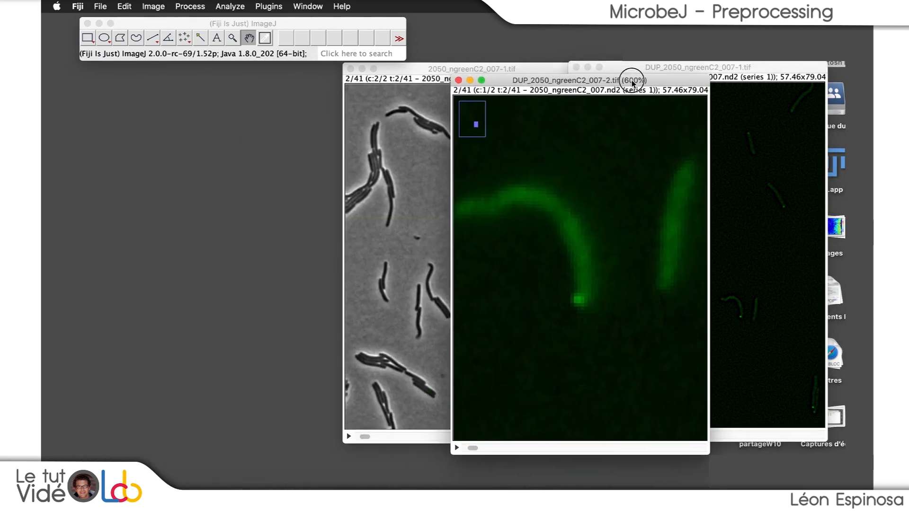
click(514, 70)
drag(515, 70, 232, 82)
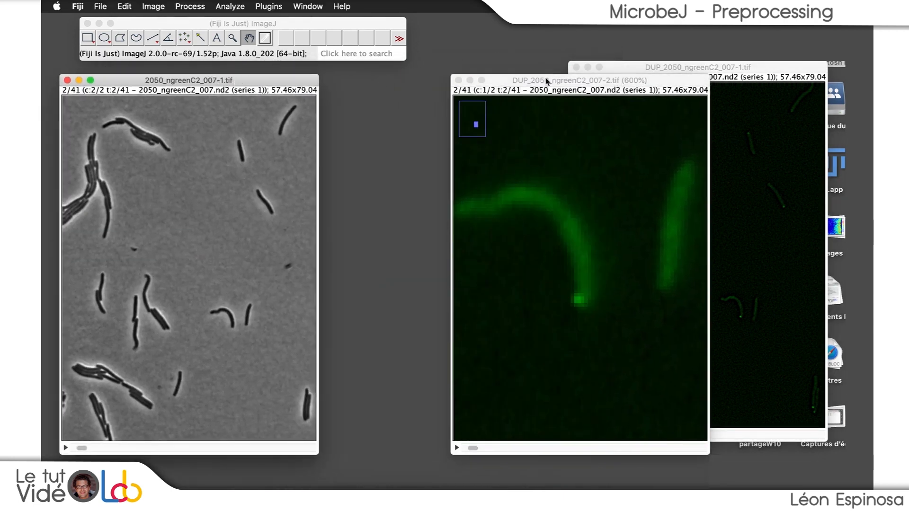
drag(570, 81, 440, 82)
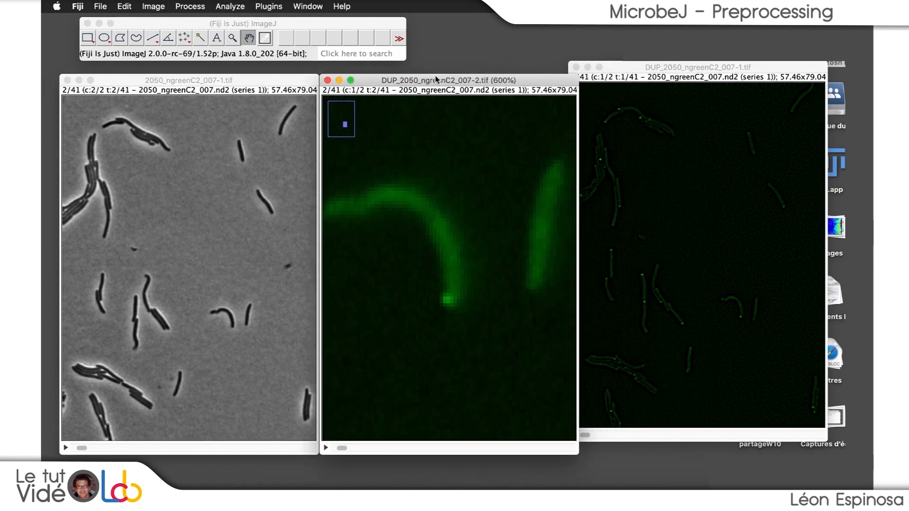
drag(637, 67, 655, 71)
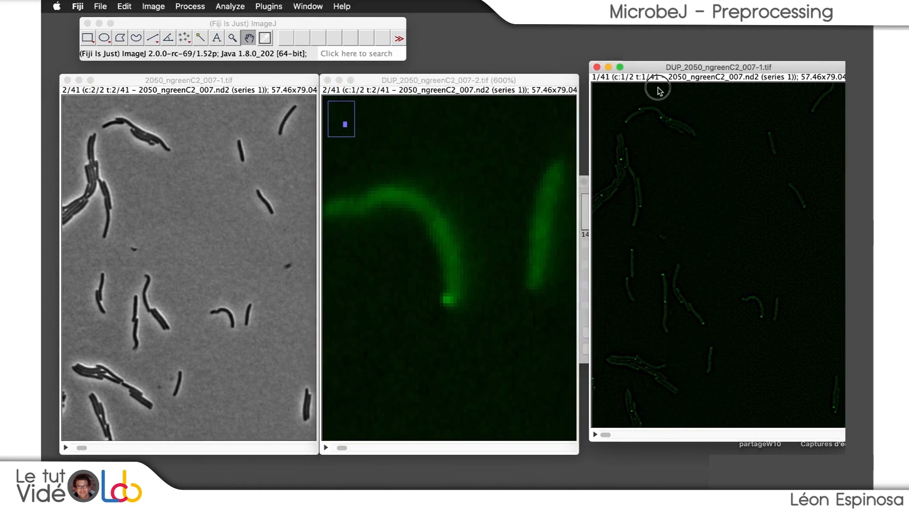
drag(249, 79, 248, 75)
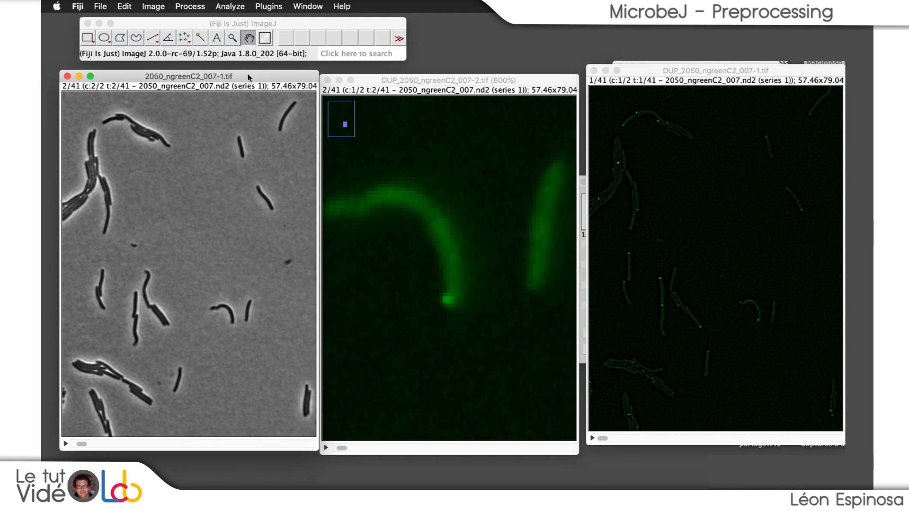
drag(387, 82, 387, 79)
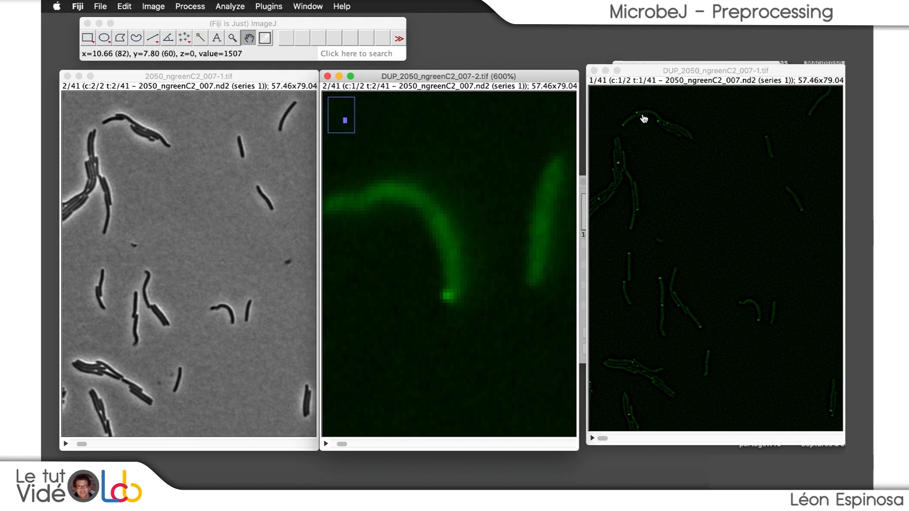
drag(645, 70, 651, 76)
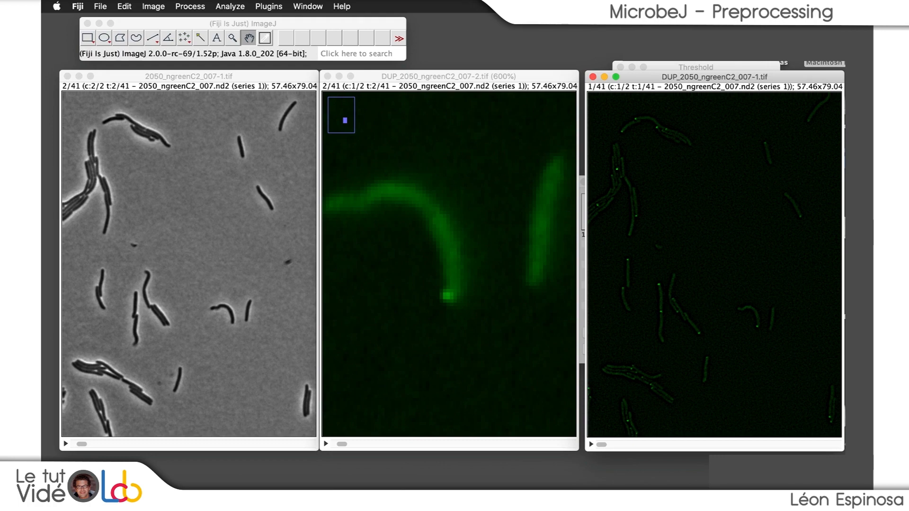
Concatenate the phase-contrast, shifted green, and filtered green stacks into ImageTest, keeping the originals and opening the result as a 4D image.
click(230, 78)
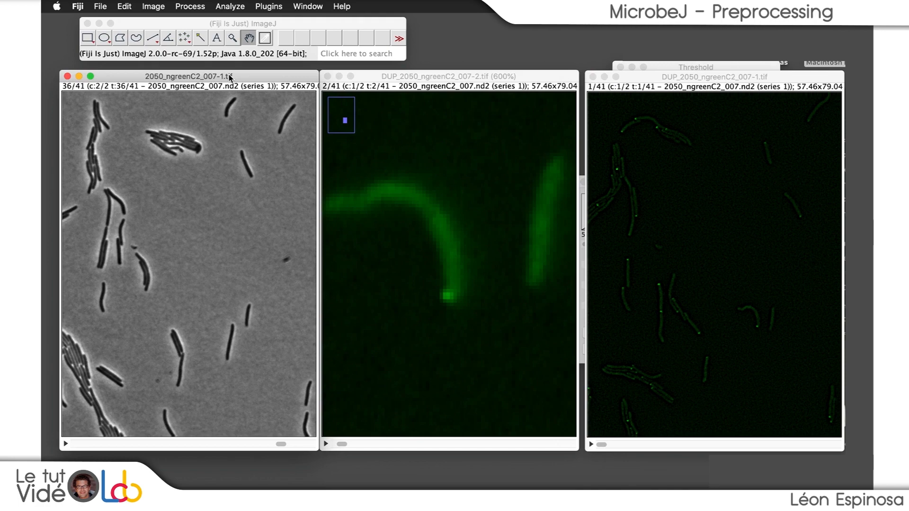
click(155, 8)
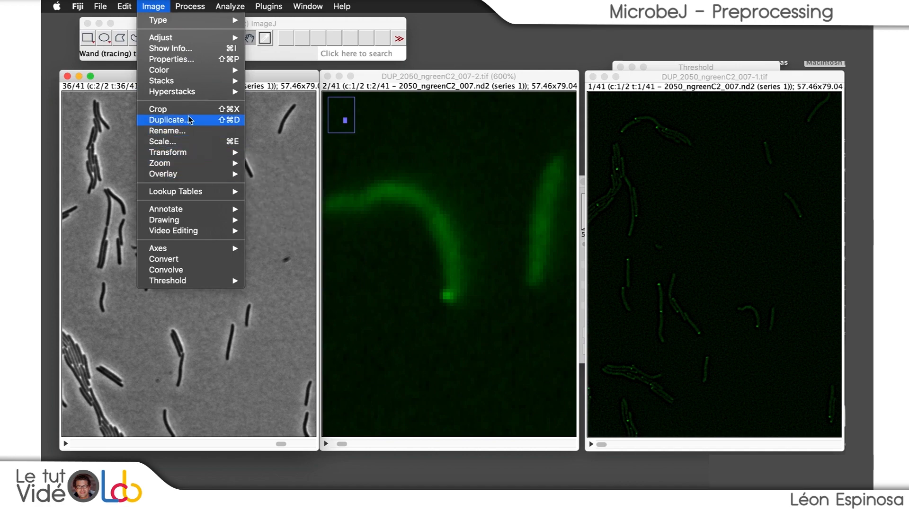
mouse_move(188, 82)
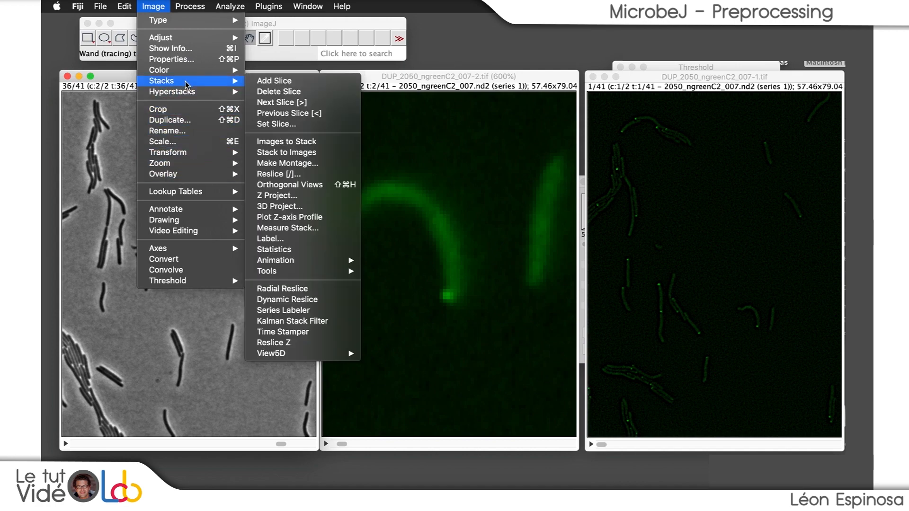
mouse_move(327, 272)
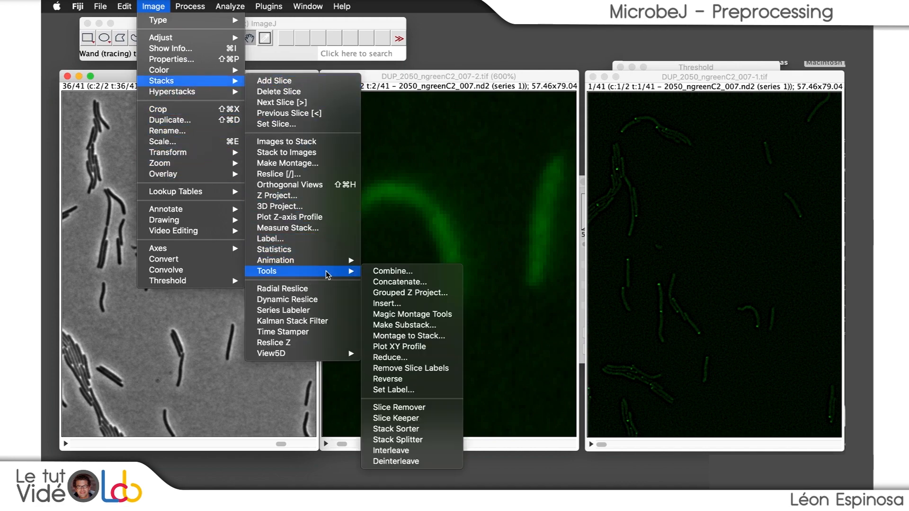
click(406, 284)
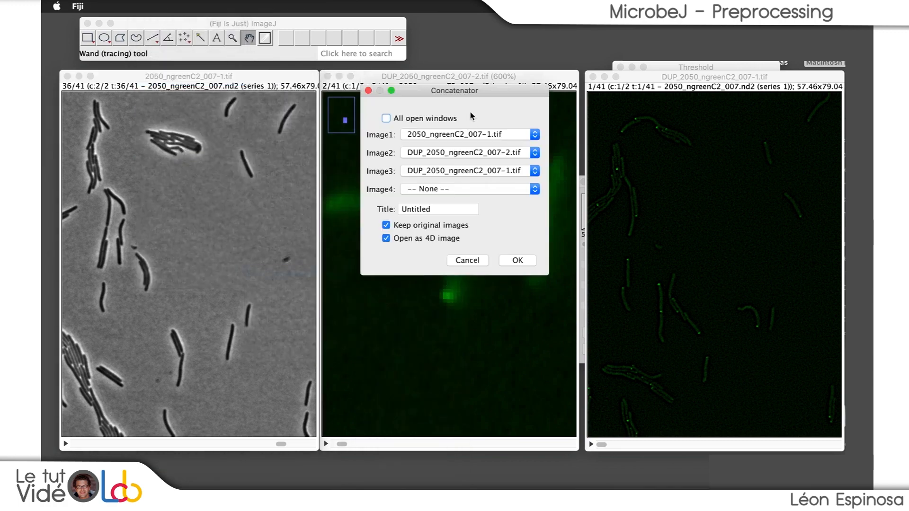
drag(450, 92, 378, 181)
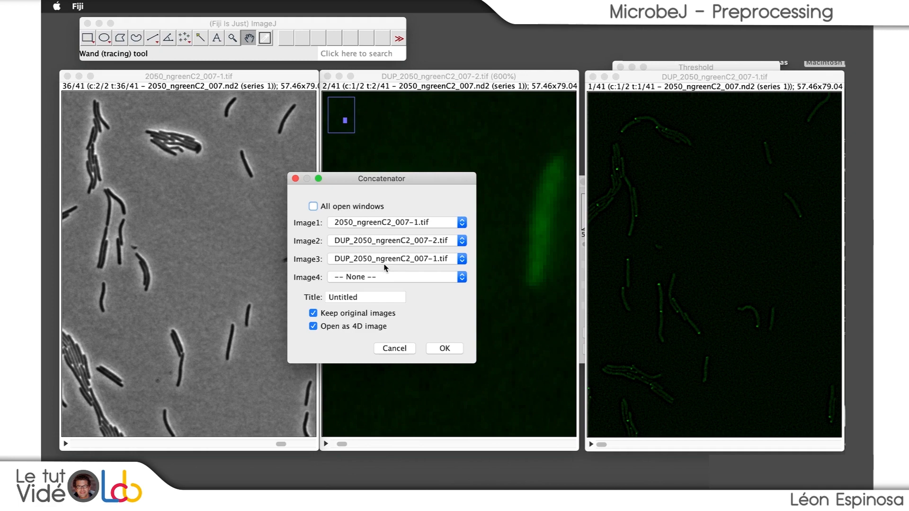
click(365, 294)
text(ImageTest)
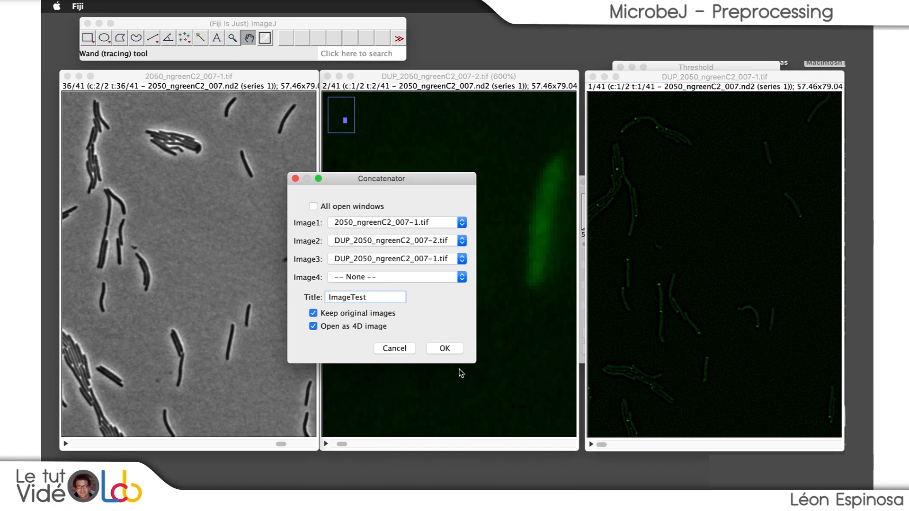
click(443, 349)
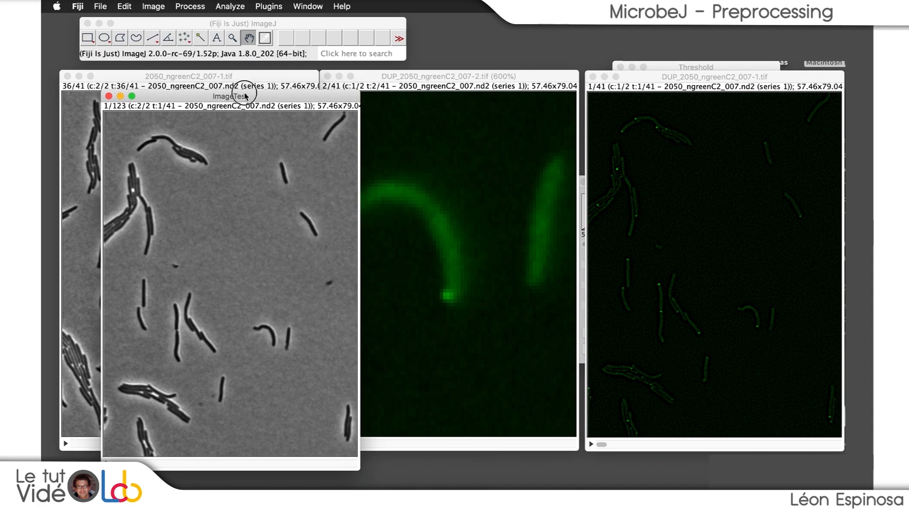
drag(250, 97, 395, 104)
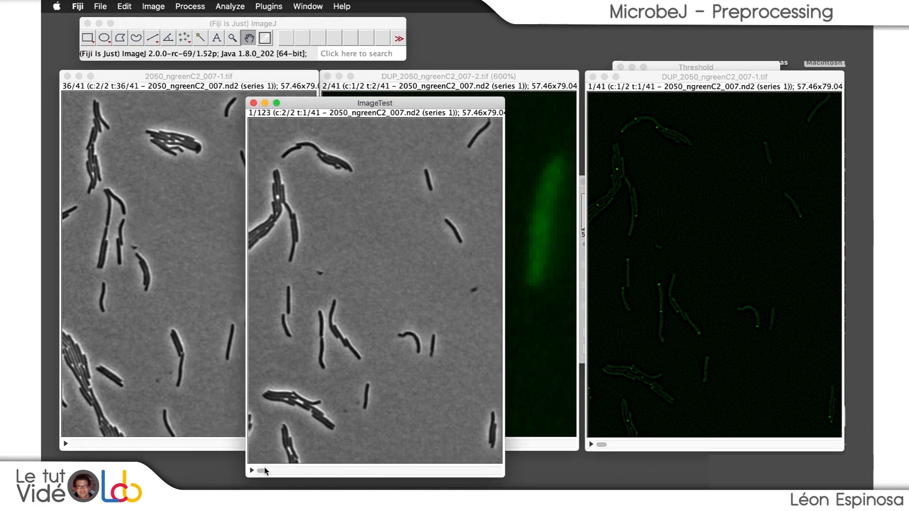
drag(262, 471, 254, 450)
Convert ImageTest to a hyperstack in xytcz order with 3 channels, 1 slice, 41 frames, and grayscale display mode.
click(149, 6)
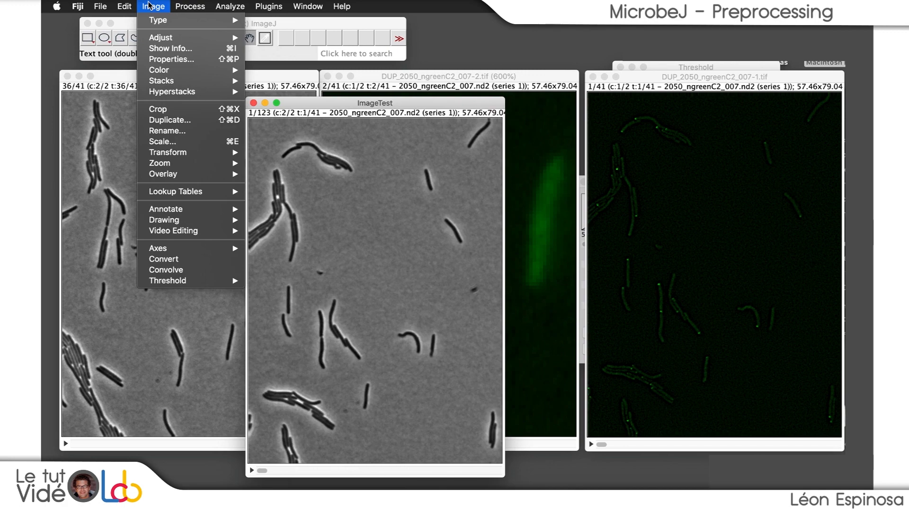
mouse_move(195, 93)
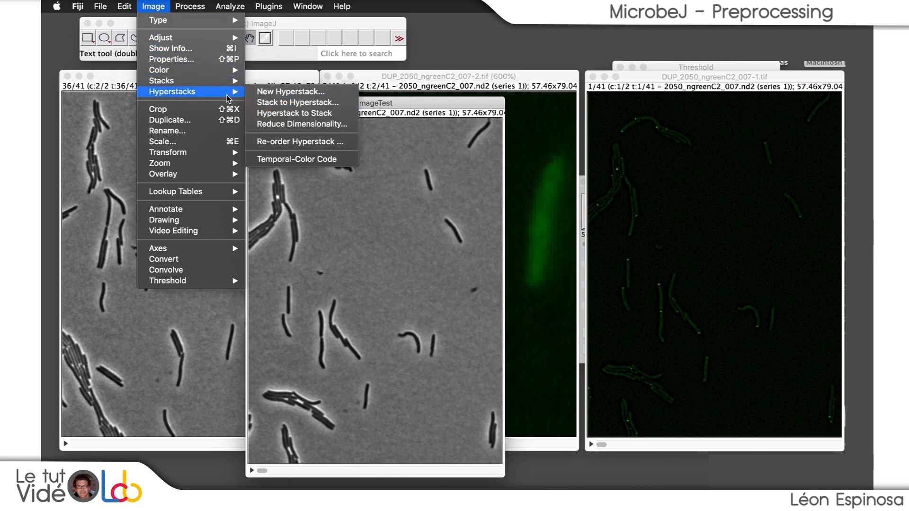
click(298, 105)
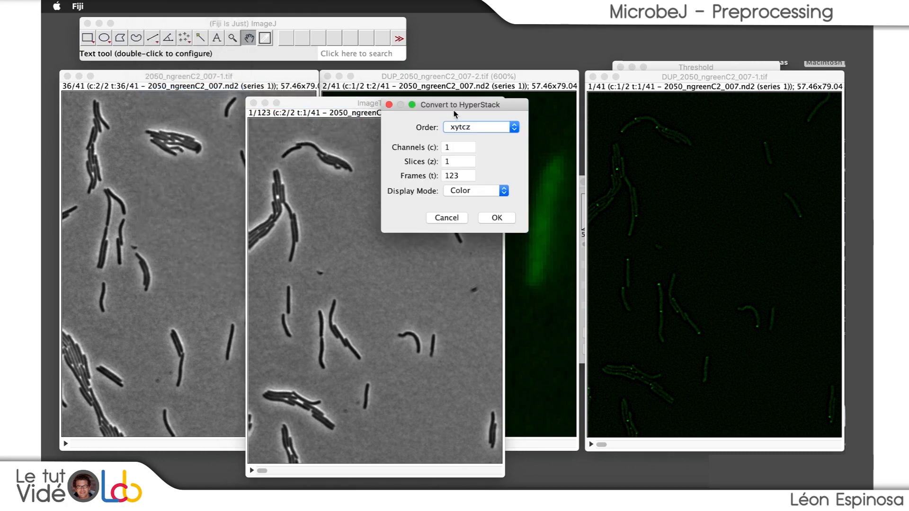
drag(453, 113, 569, 105)
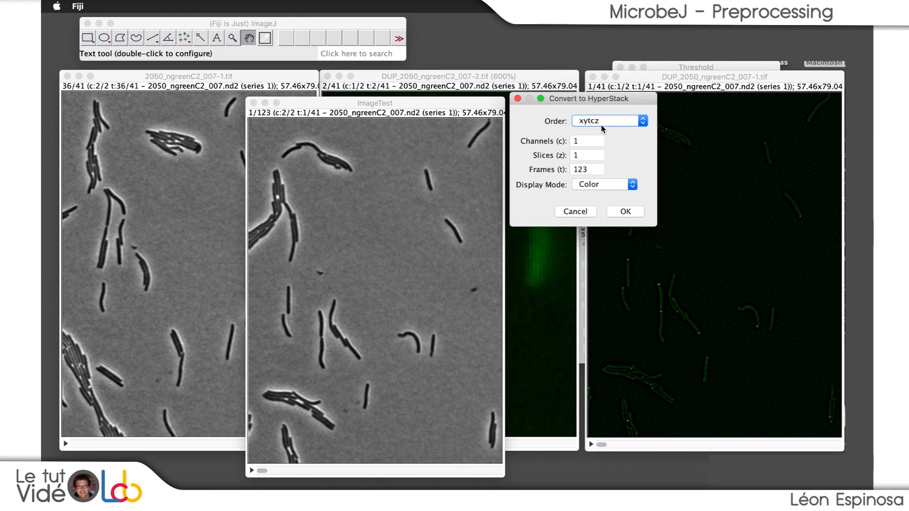
click(572, 141)
drag(571, 141, 589, 140)
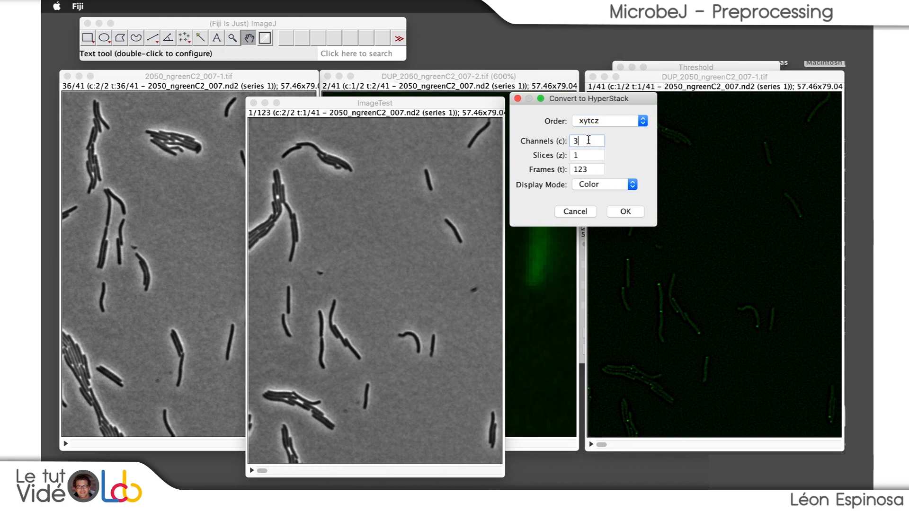
click(580, 154)
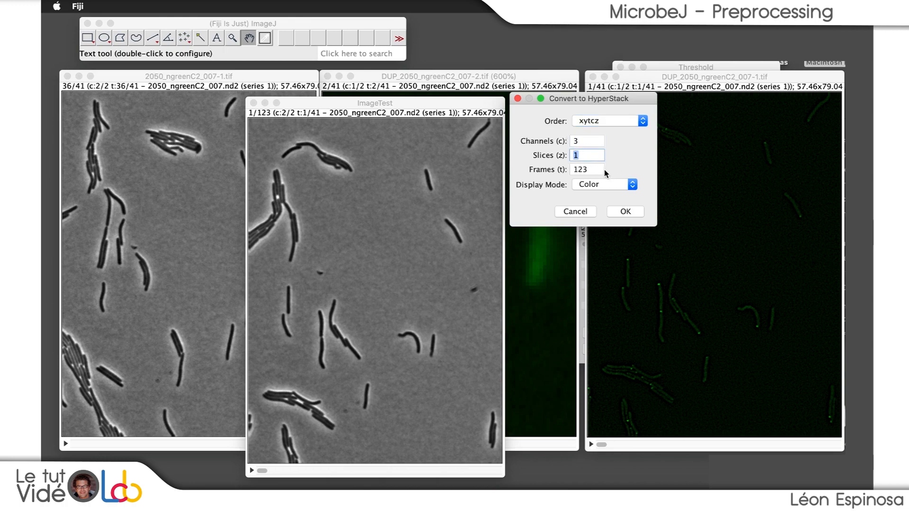
click(598, 168)
text(41)
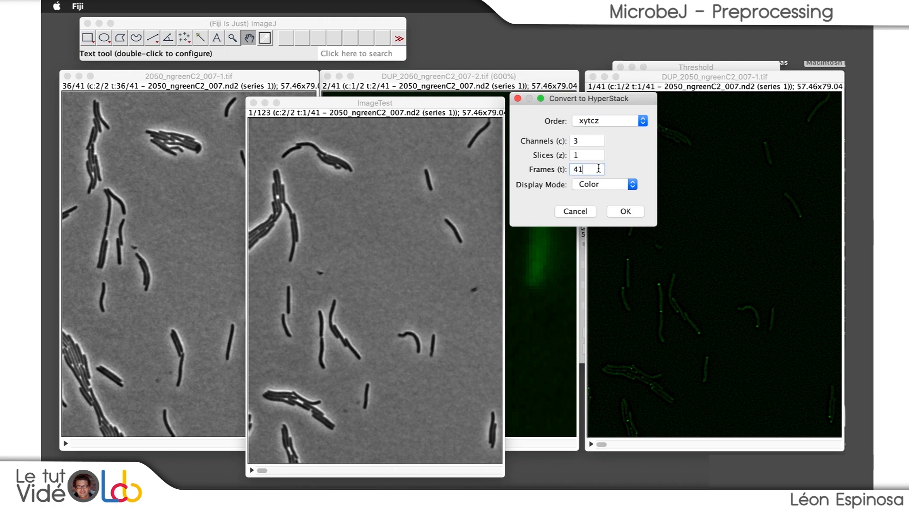
click(593, 189)
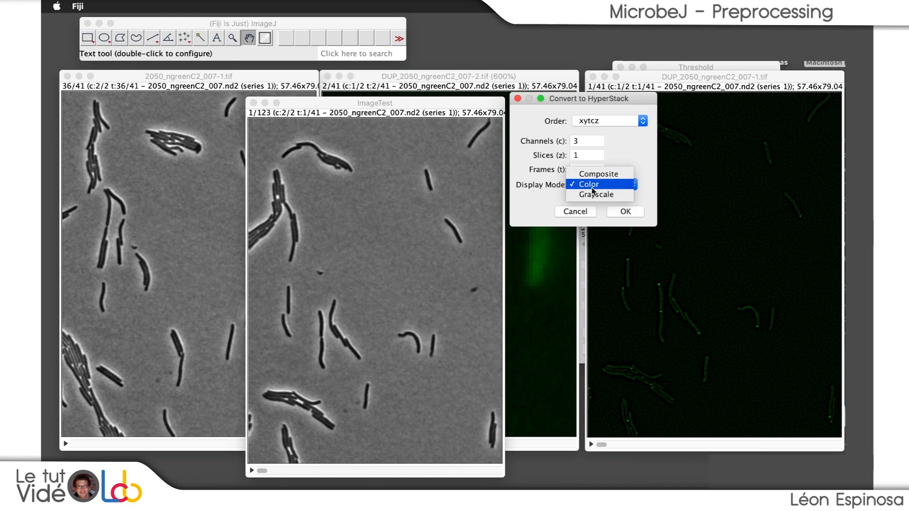
click(594, 194)
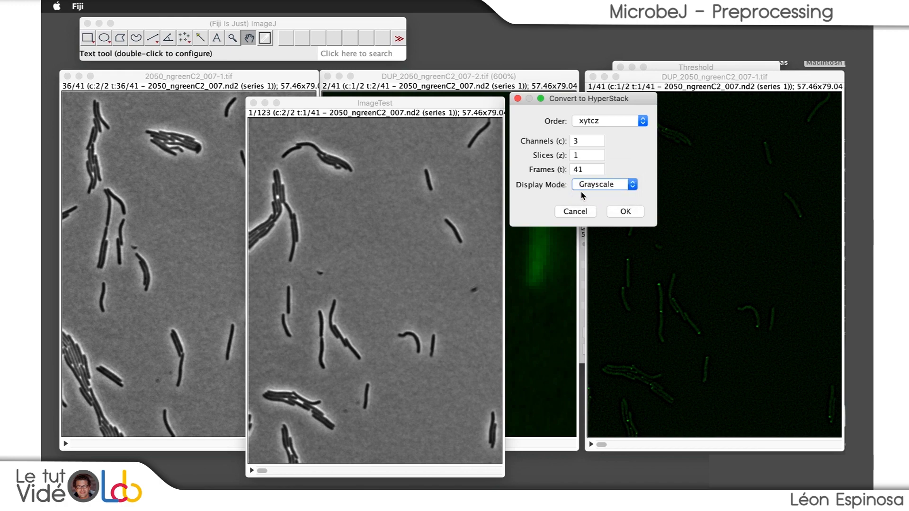
click(627, 212)
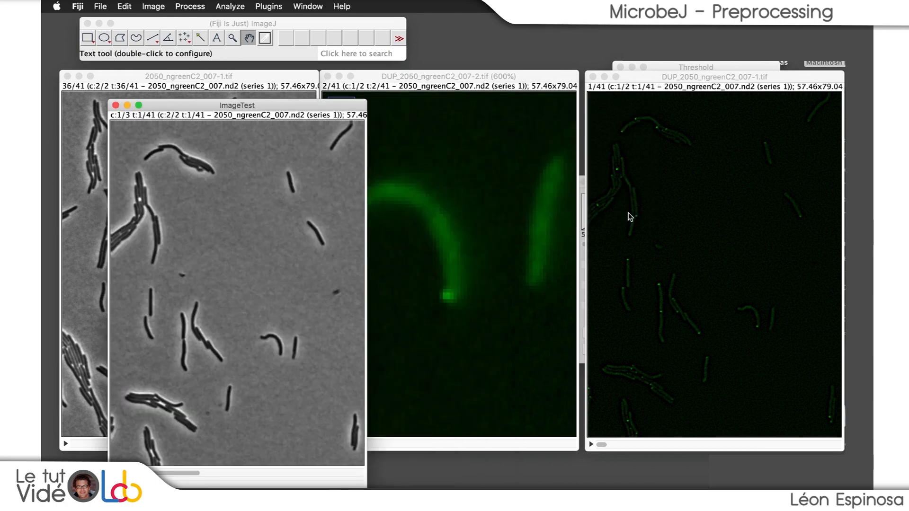
Browse the hyperstack to time frame 17, display its second channel, and apply automatic contrast to it.
drag(267, 107, 352, 74)
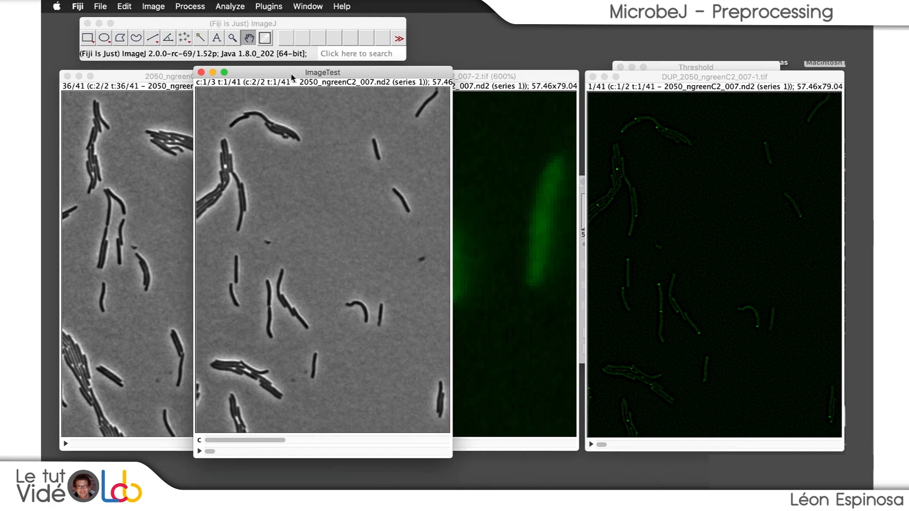
drag(240, 443, 299, 433)
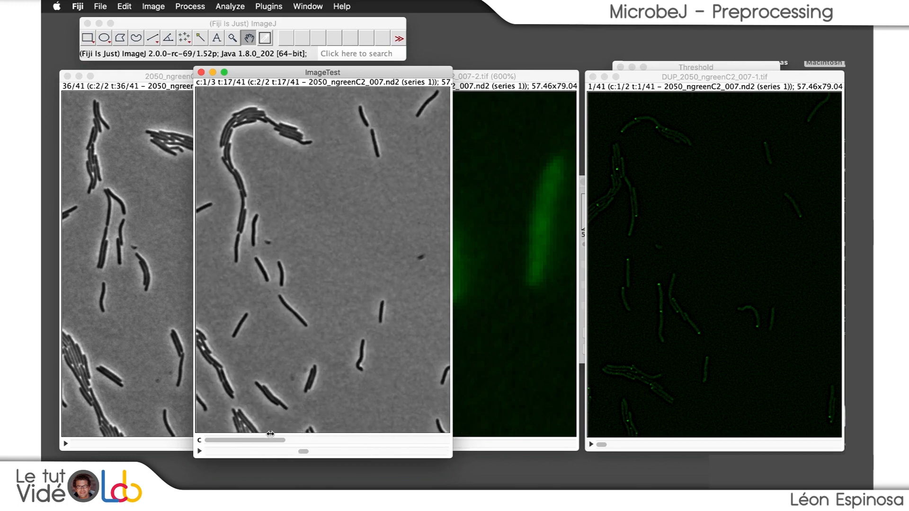
click(346, 440)
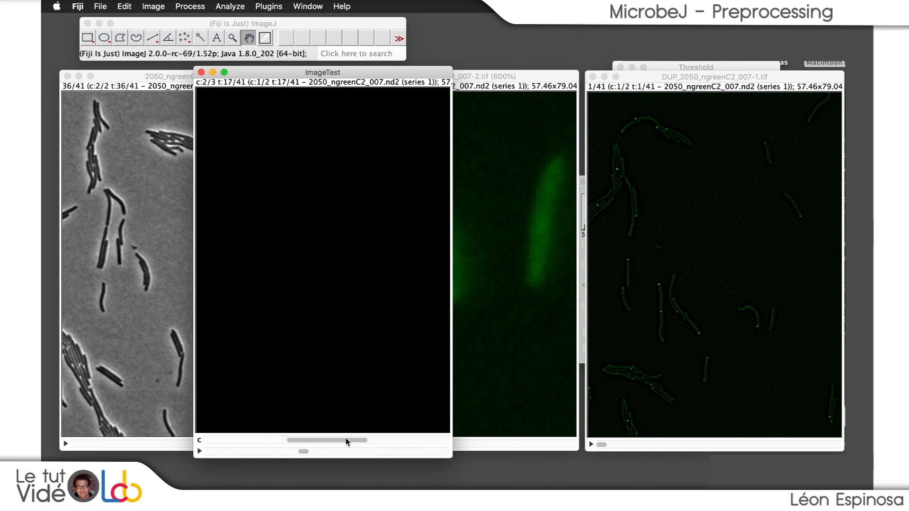
click(154, 6)
mouse_move(184, 39)
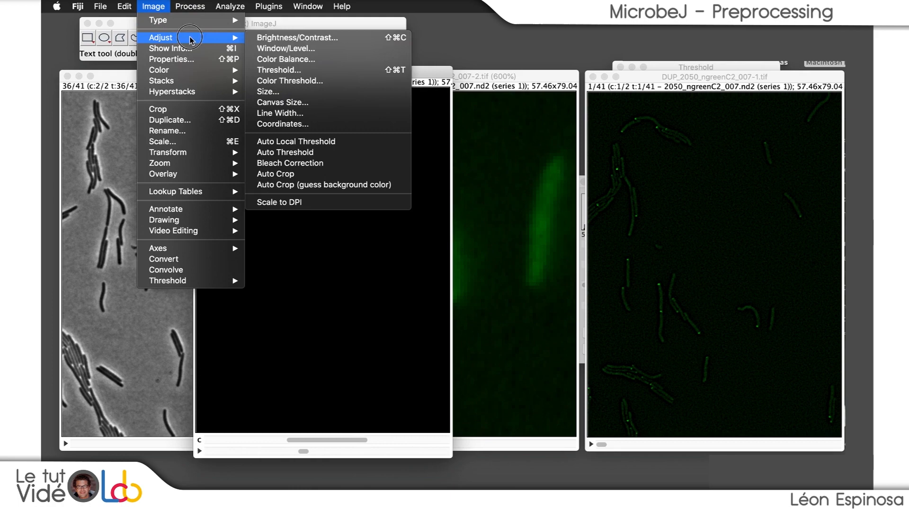
click(284, 37)
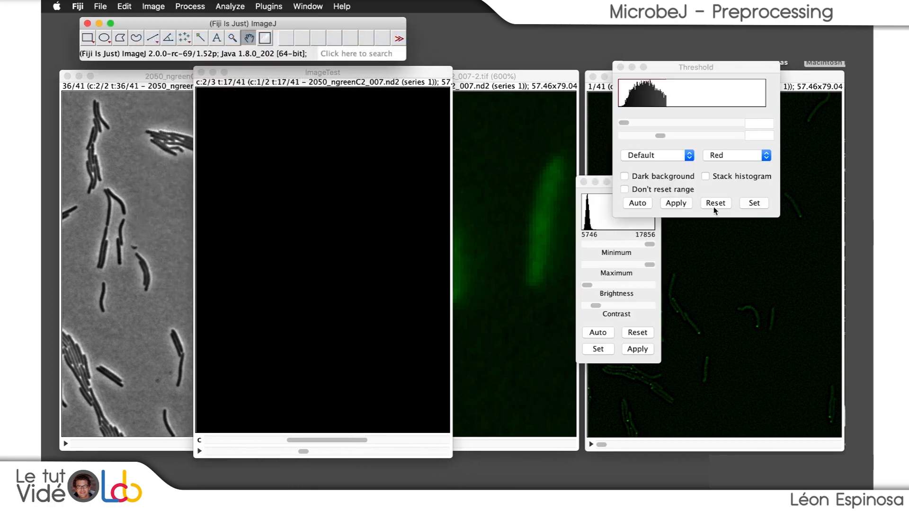
click(597, 337)
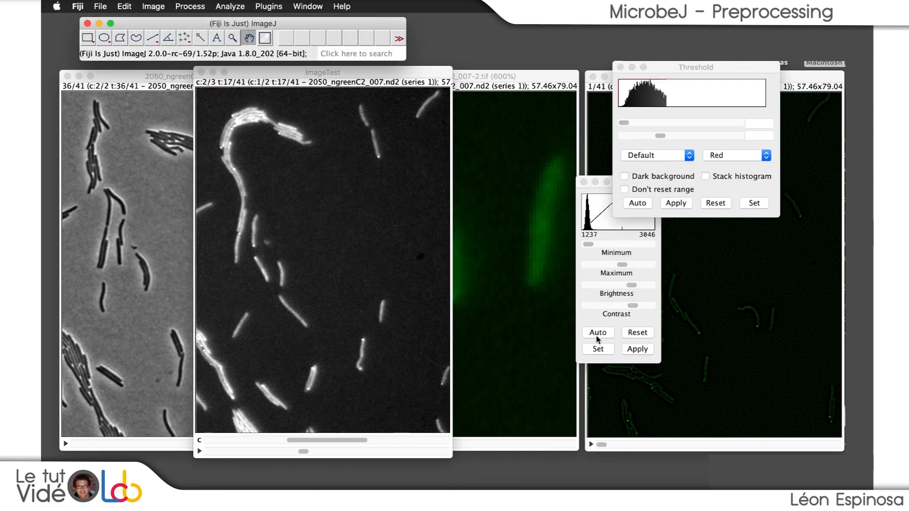
Display the third channel of the hyperstack, try automatic contrast on it, and reset its display range.
click(350, 440)
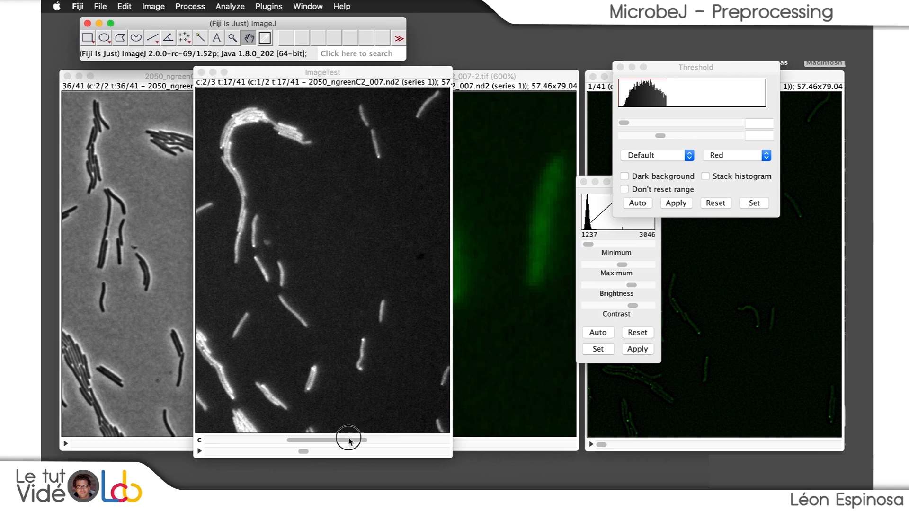
drag(350, 441, 479, 445)
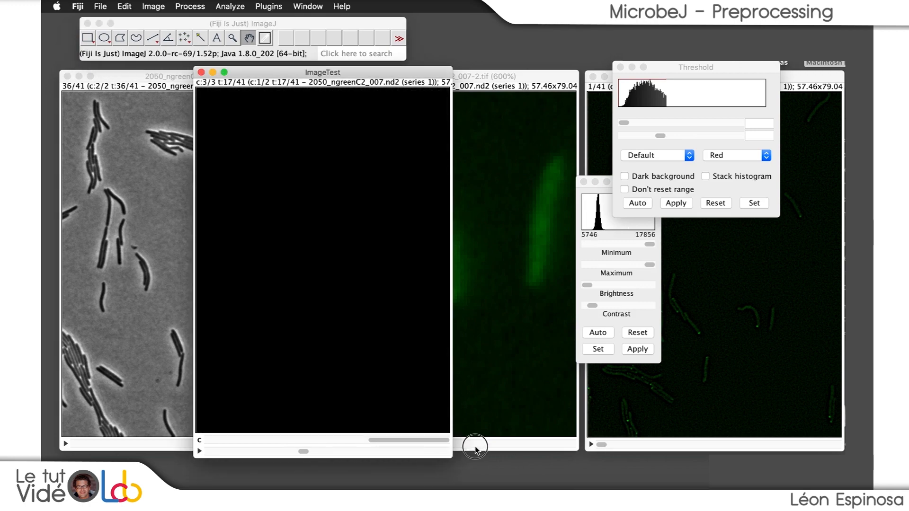
click(598, 336)
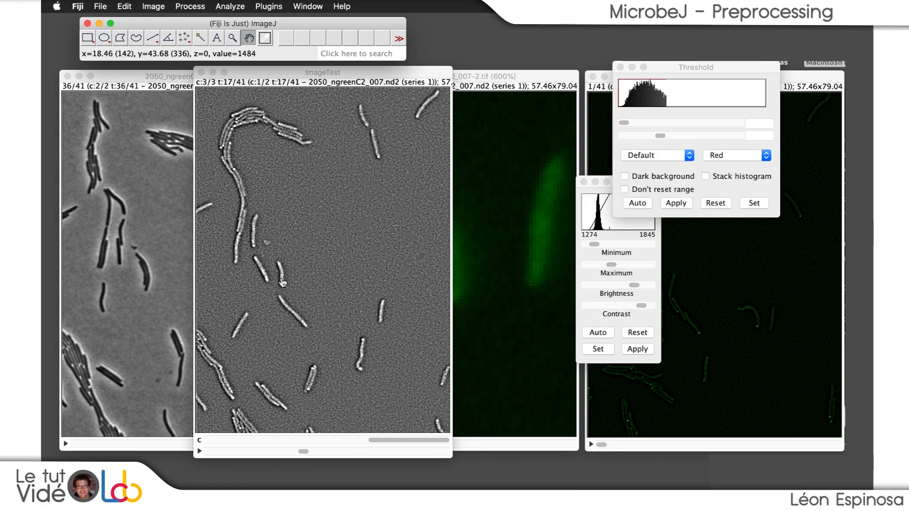
click(641, 333)
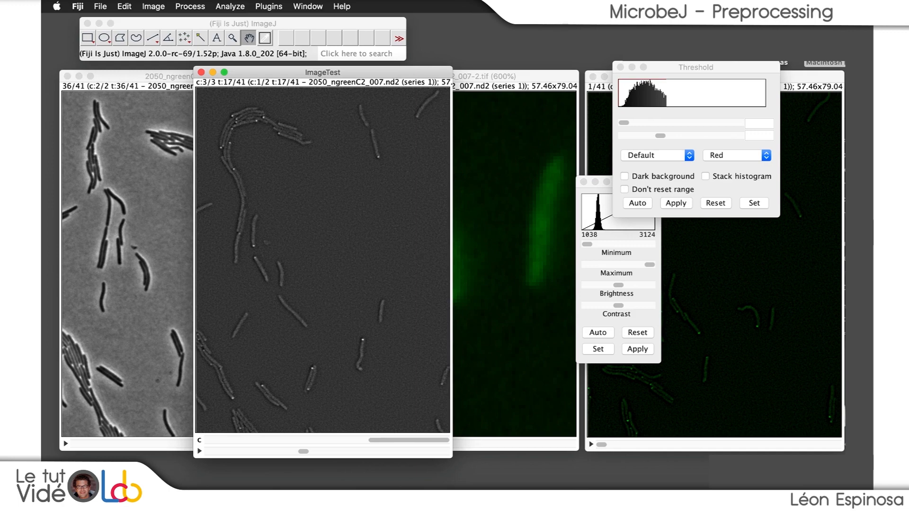
Check the channel, slice, and frame counts and the pixel calibration in the ImageTest hyperstack's properties.
drag(376, 77, 368, 80)
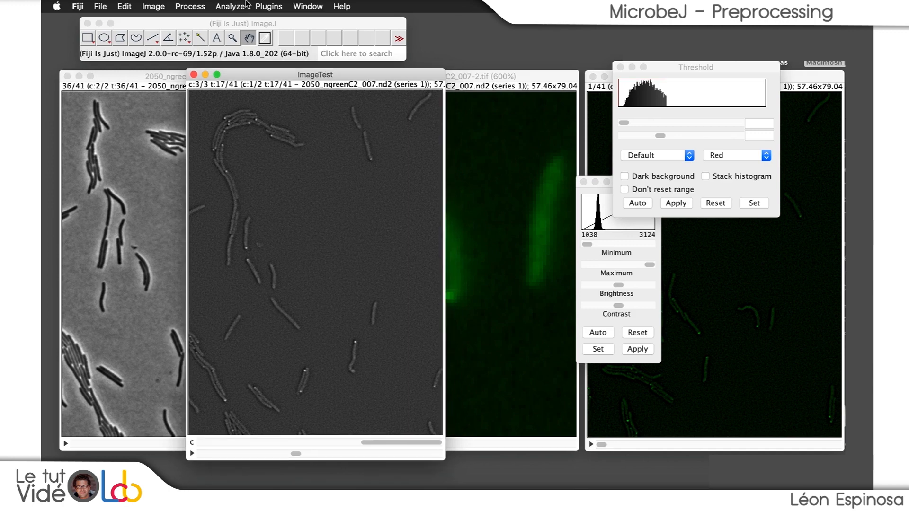
click(153, 6)
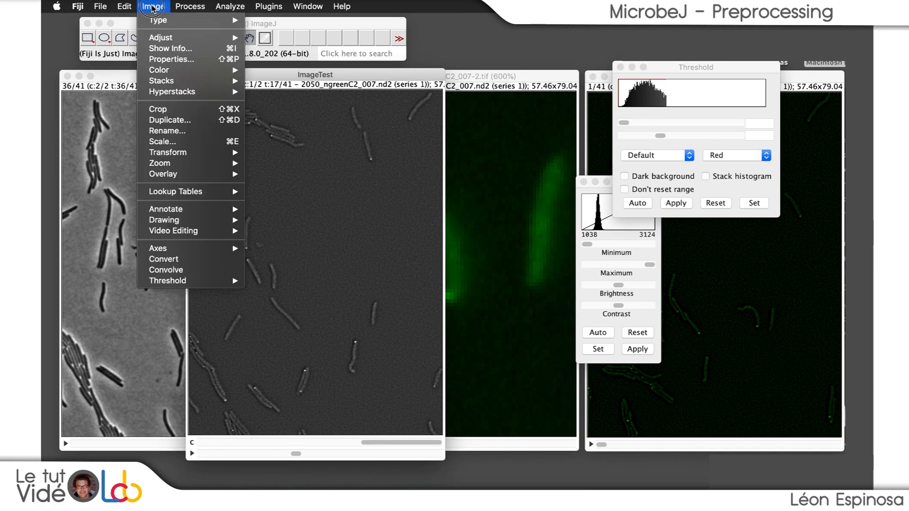
click(170, 60)
click(455, 84)
drag(456, 86, 504, 73)
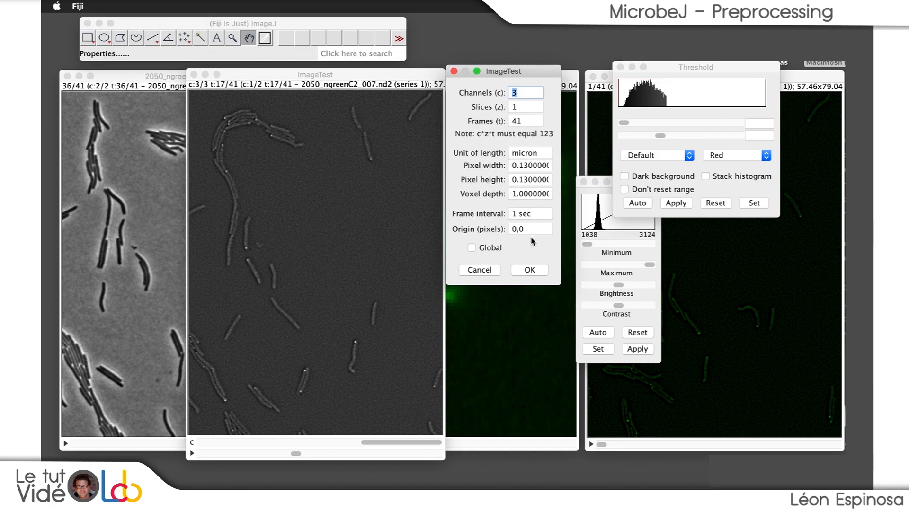
click(532, 269)
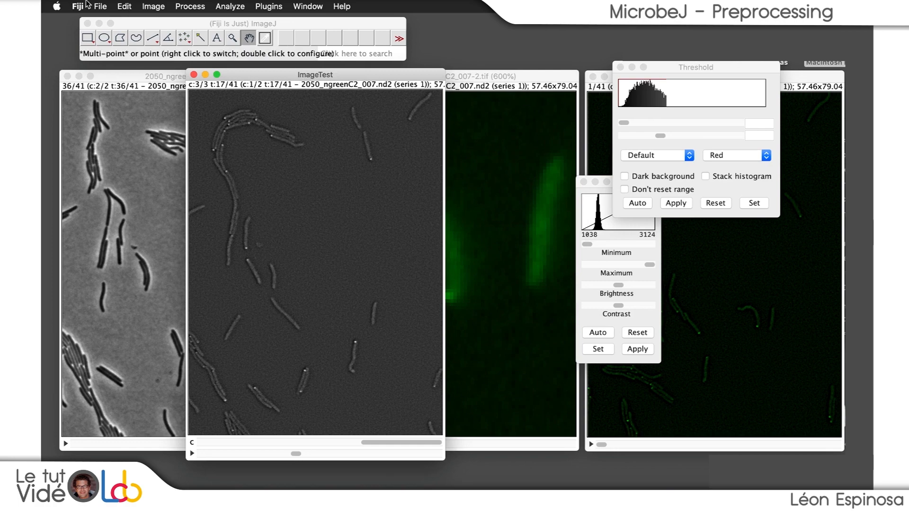
Save the hyperstack in TIFF format as ImageTest.tif.
click(99, 6)
mouse_move(128, 137)
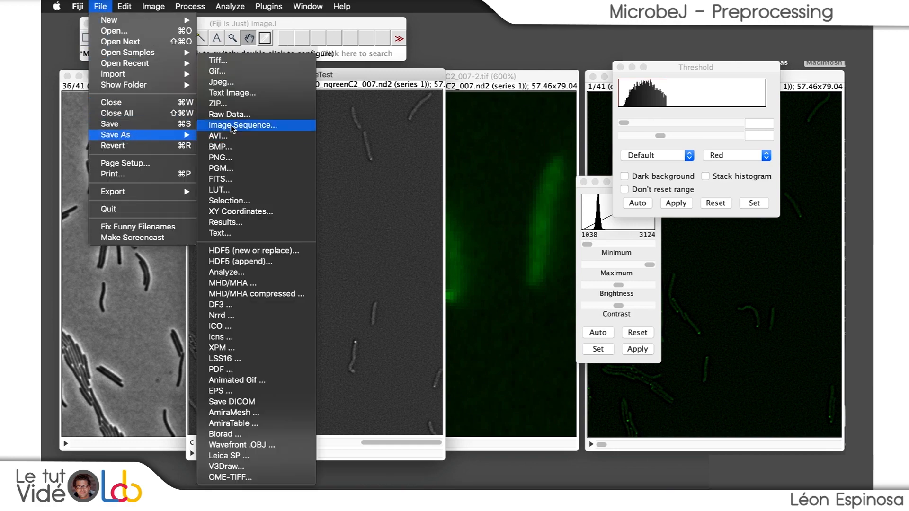
click(228, 63)
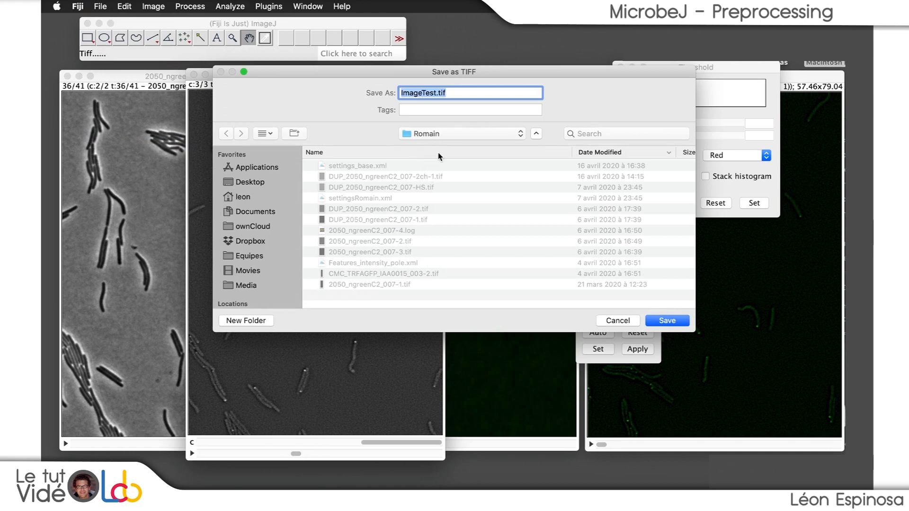
click(671, 322)
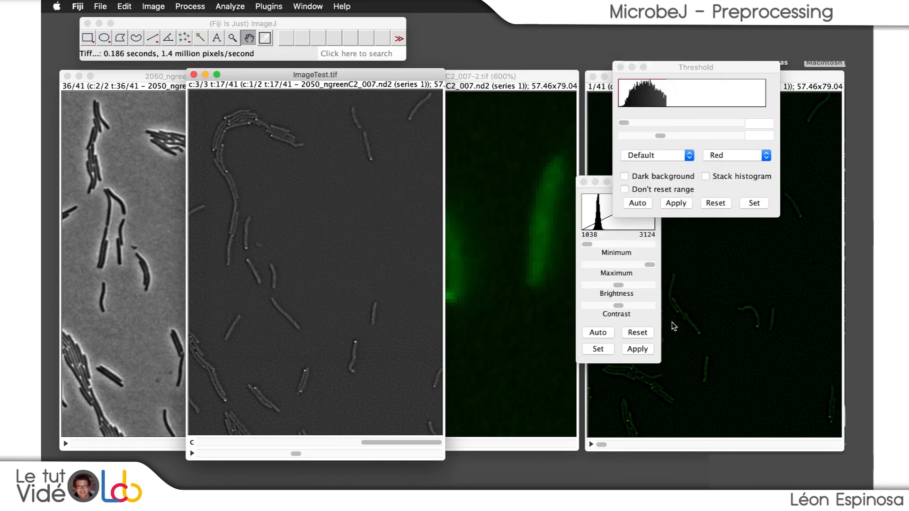